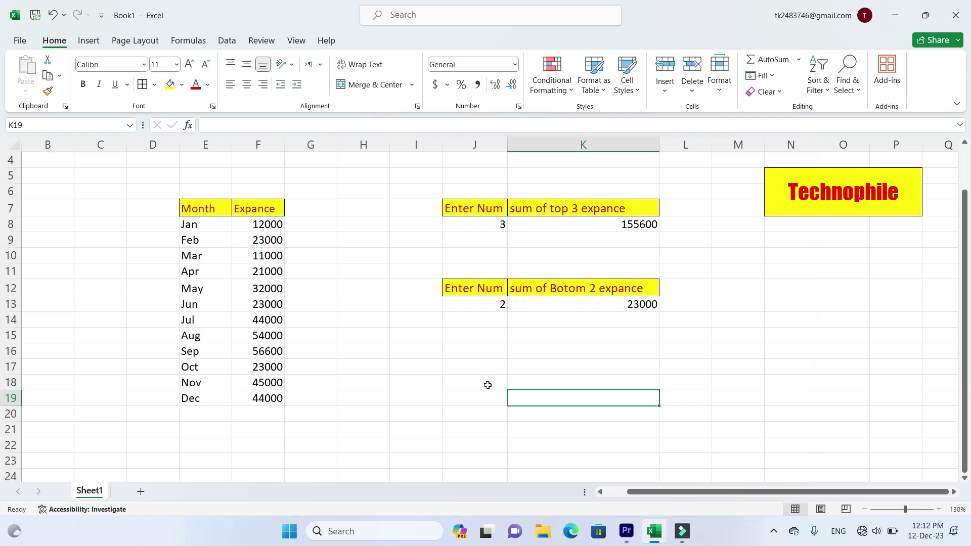
Set the top-N count in J8 to 4, so the top-4 total becomes 199600.
shift+click(622, 223)
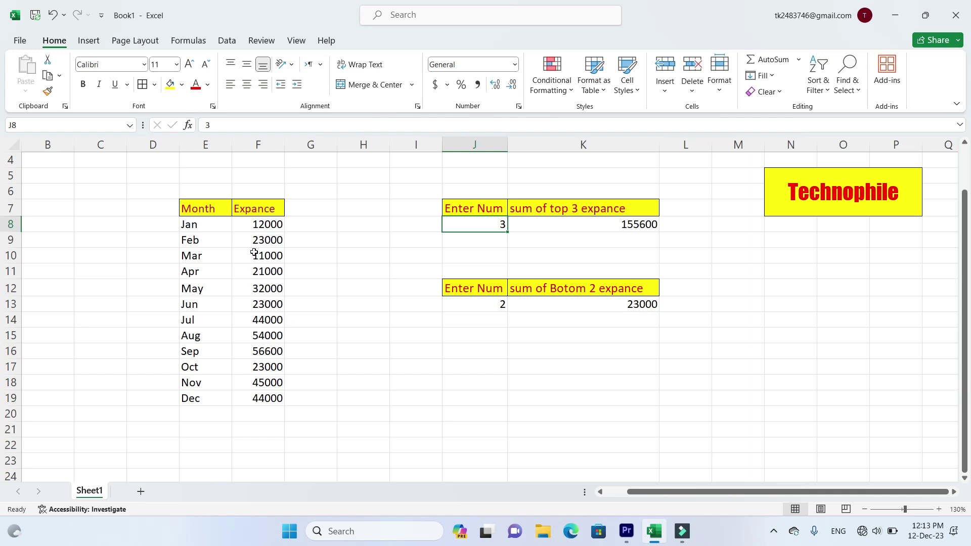
click(489, 225)
text(4)
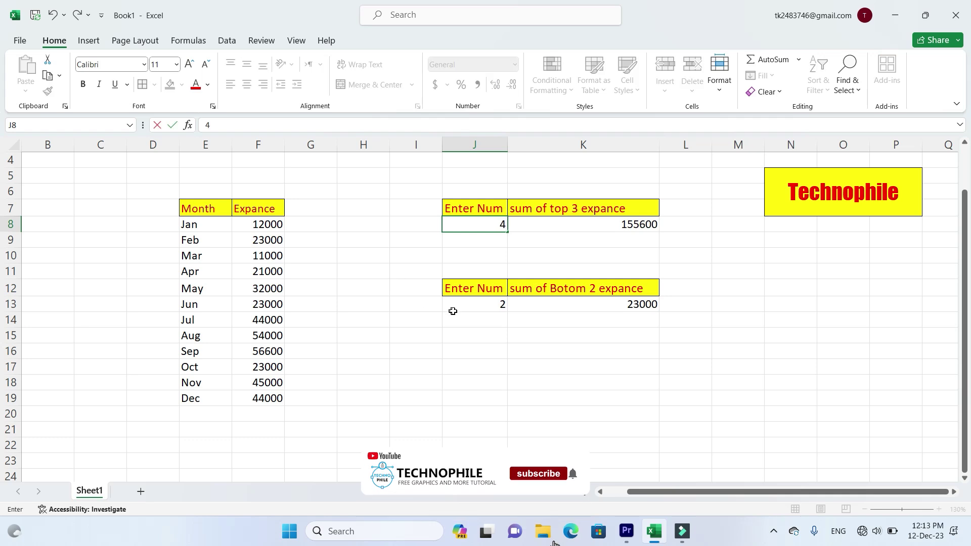
key(Return)
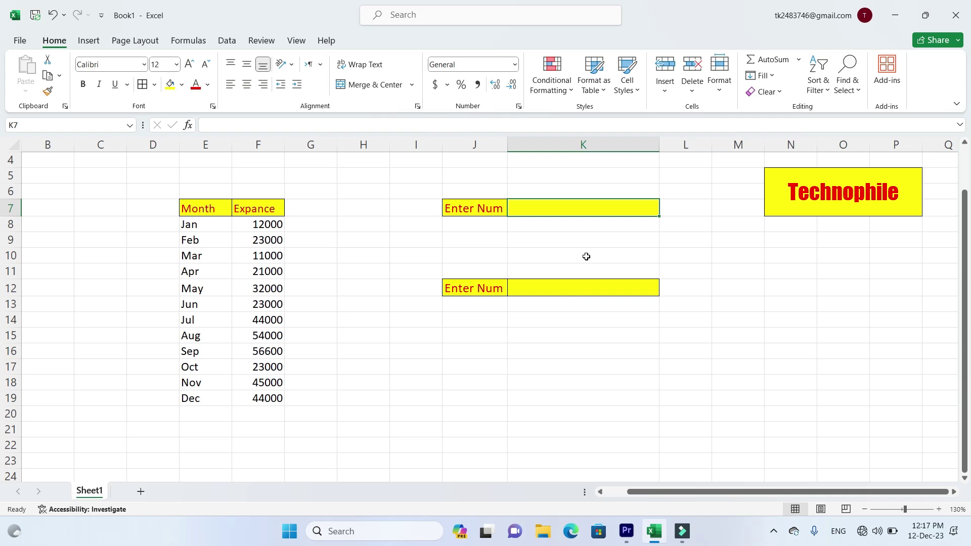
Enter the header formula ="sum of top "&J8&" Expance" in K7.
text(=)
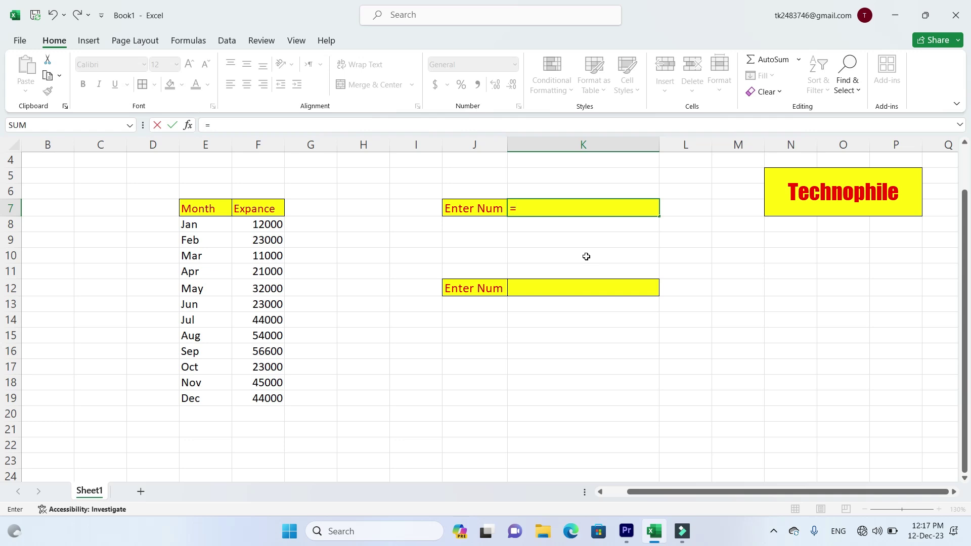
text(")
text(sum of to)
text(p ")
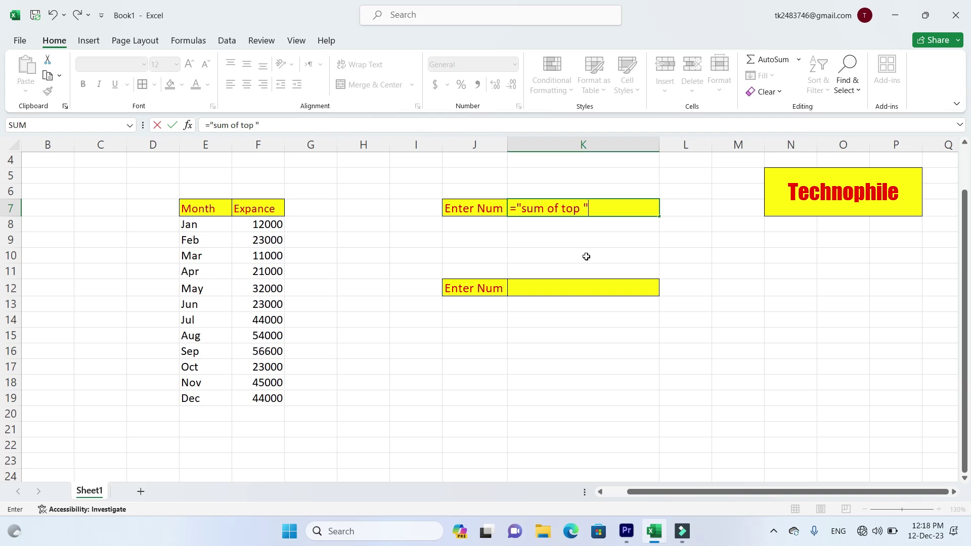
text(&)
click(489, 222)
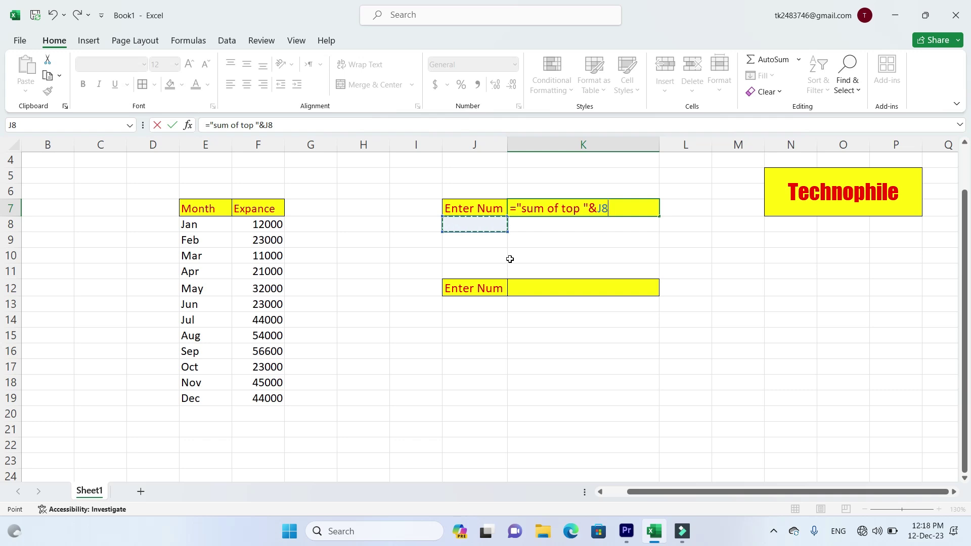
text(&" )
text(Expance")
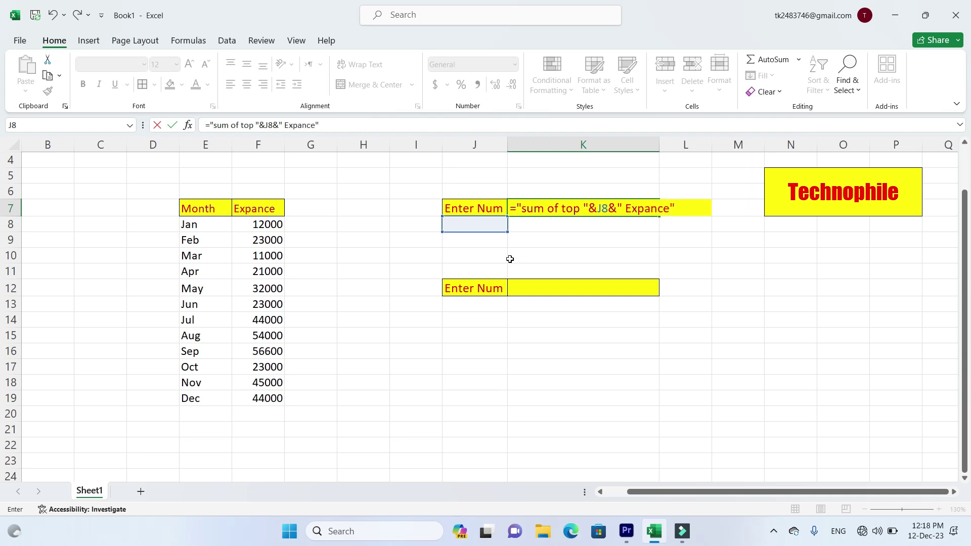
key(Return)
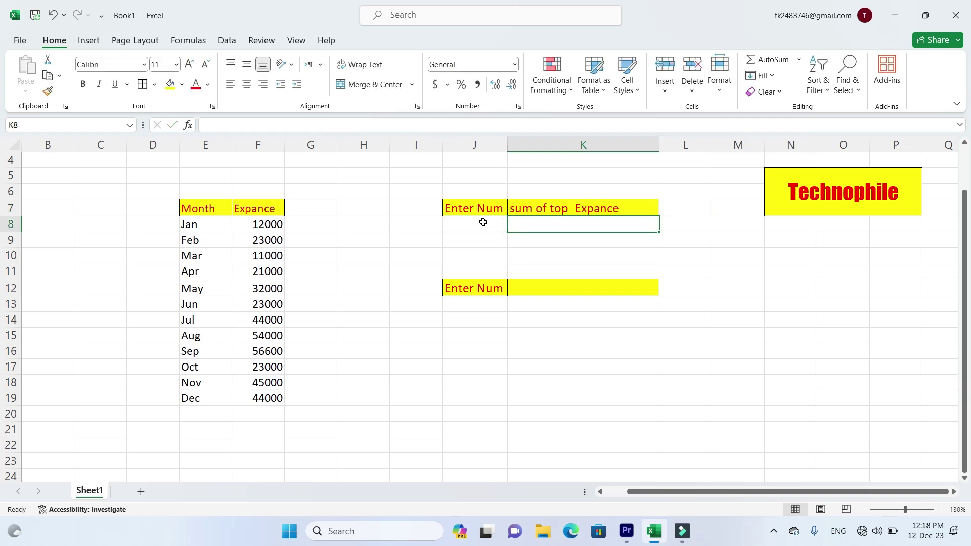
click(479, 222)
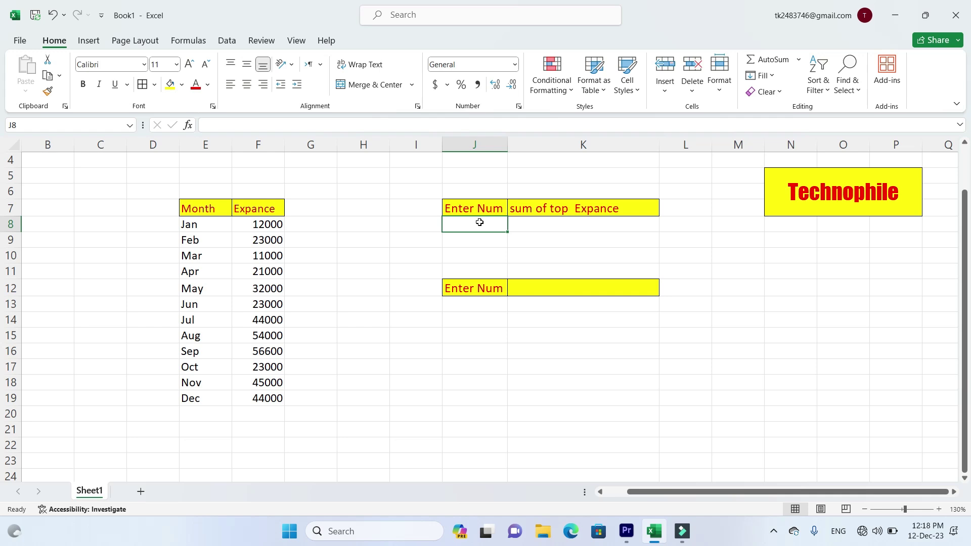
Enter 3 in J8 so the header reads 'sum of top 3 Expance'.
text(3)
key(Return)
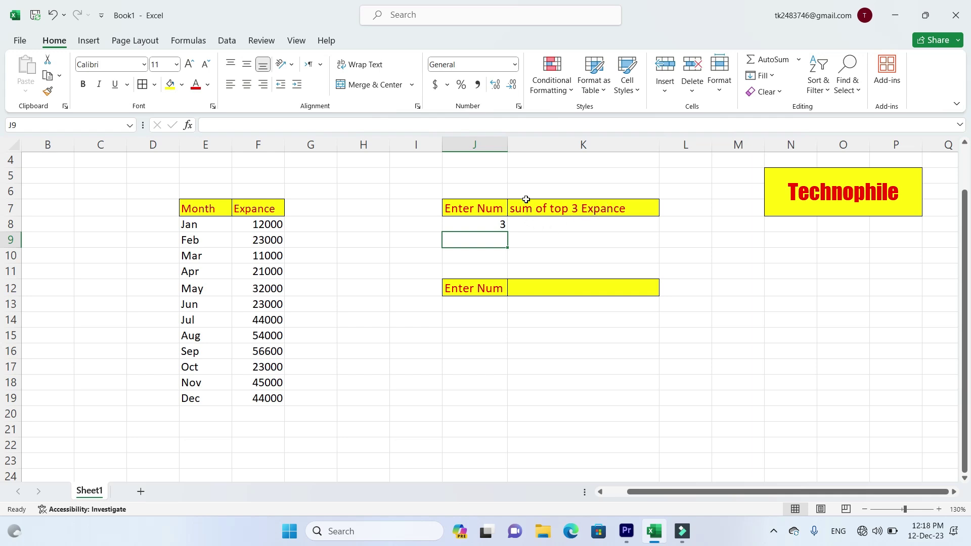
click(563, 223)
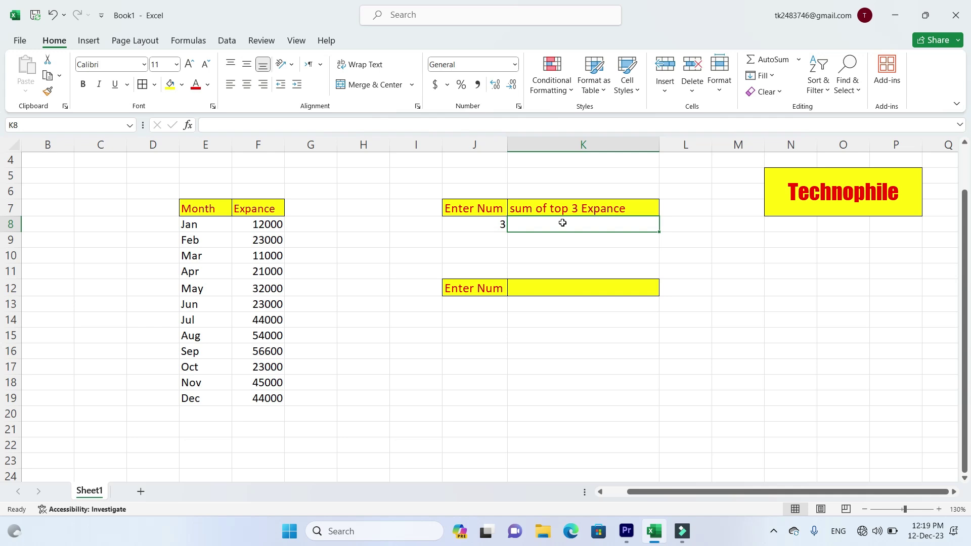
text(=)
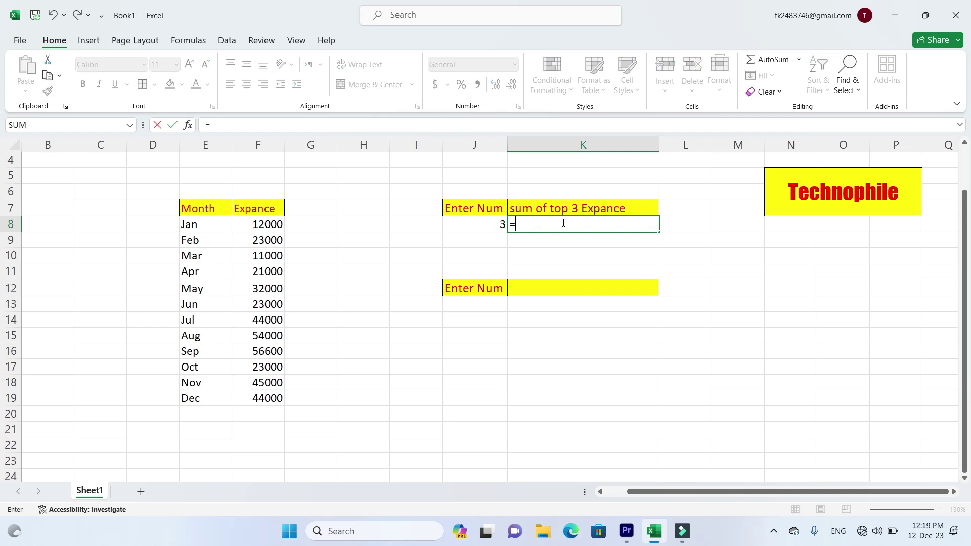
text(large)
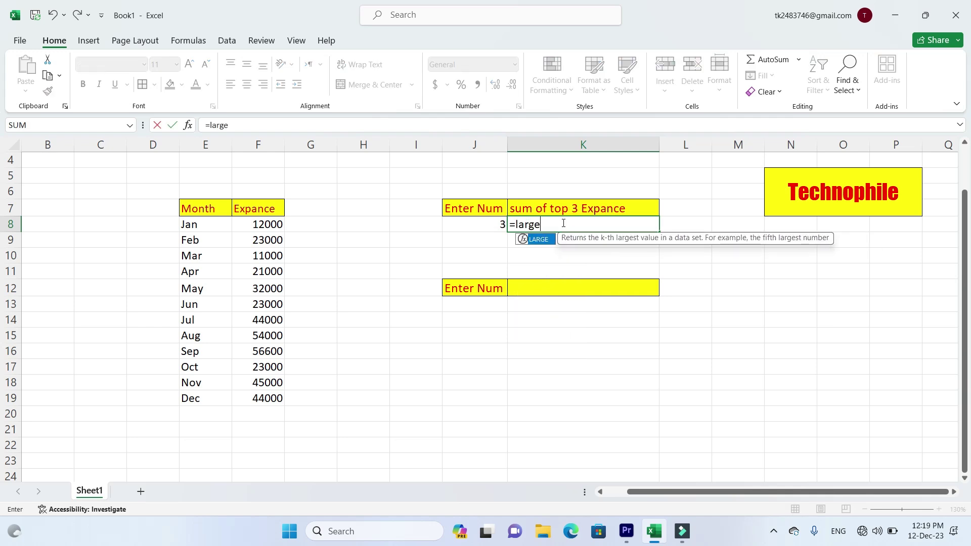
text(()
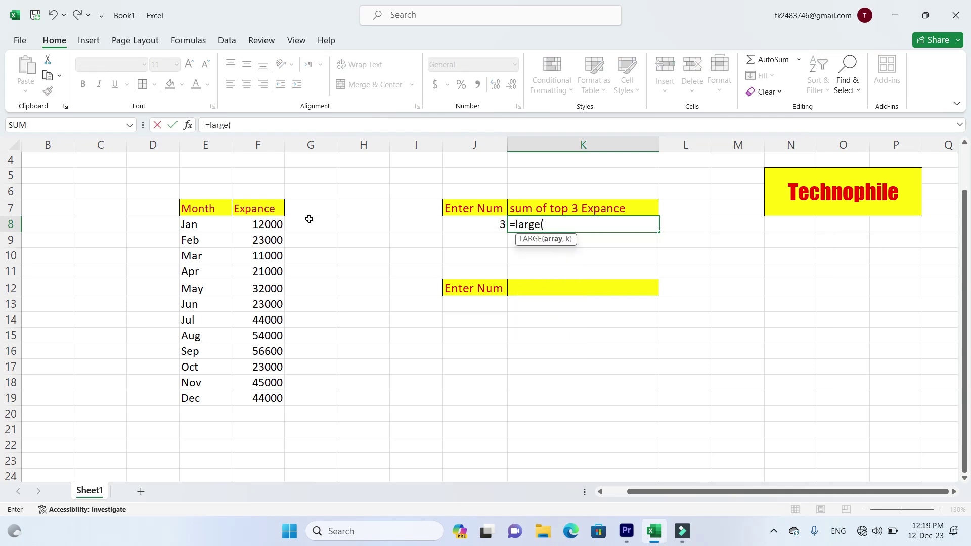
click(255, 226)
drag(249, 249, 264, 399)
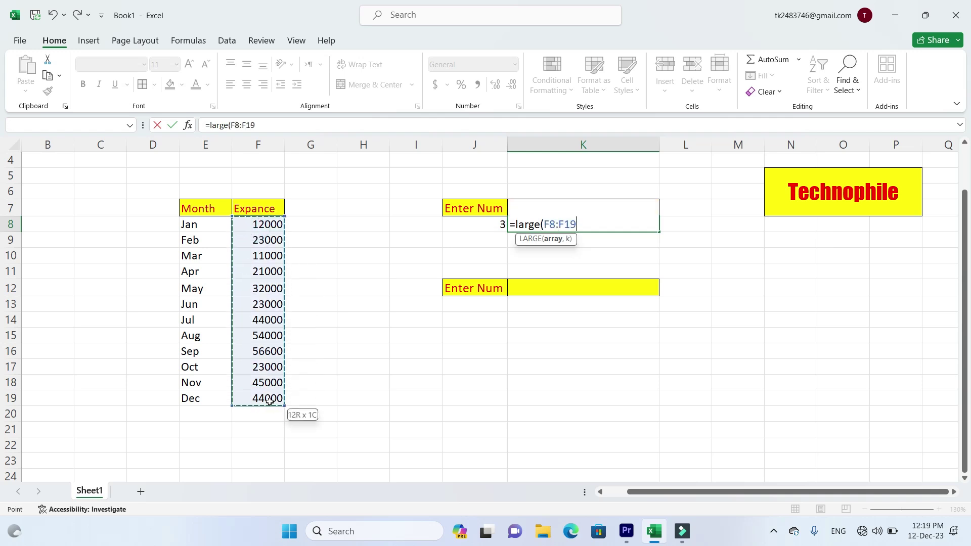
text(,)
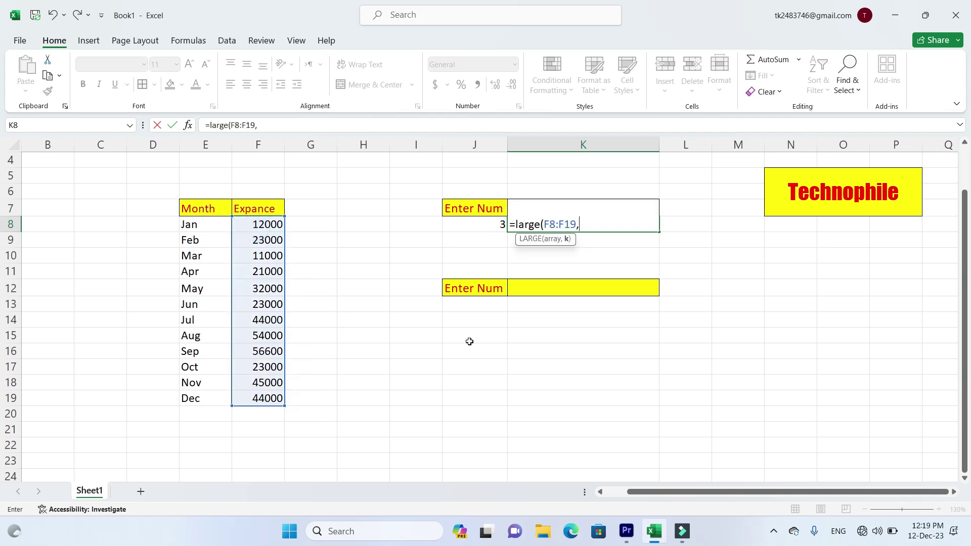
text(1)
text())
key(Return)
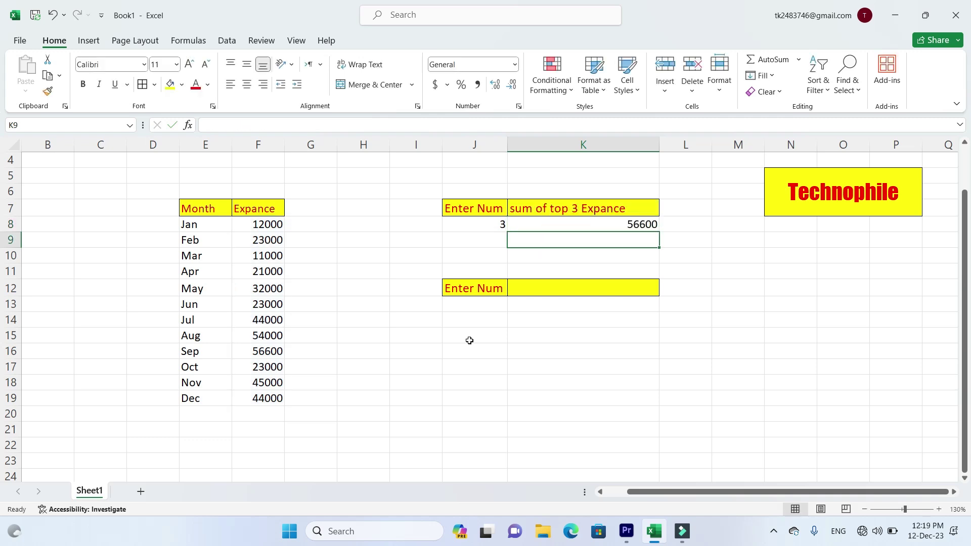
double_click(640, 224)
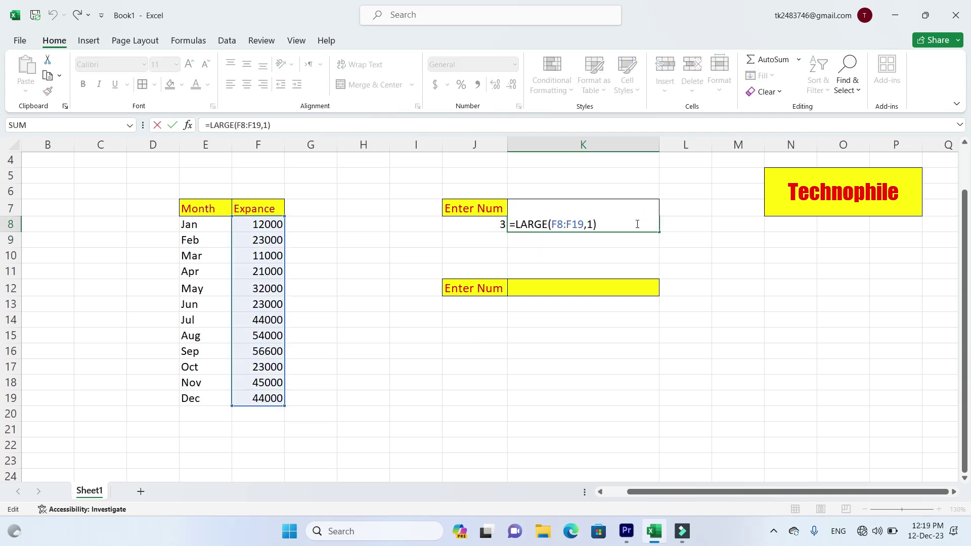
key(Return)
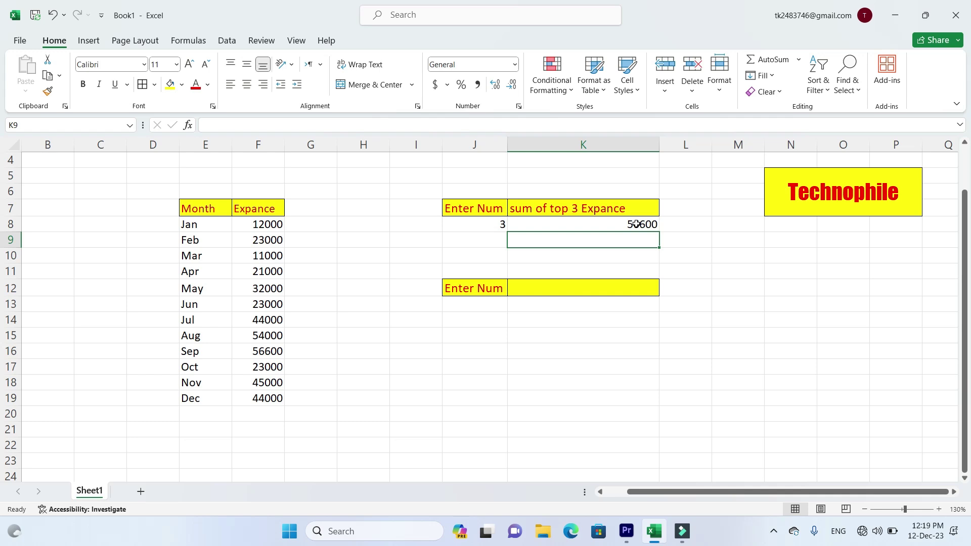
double_click(636, 223)
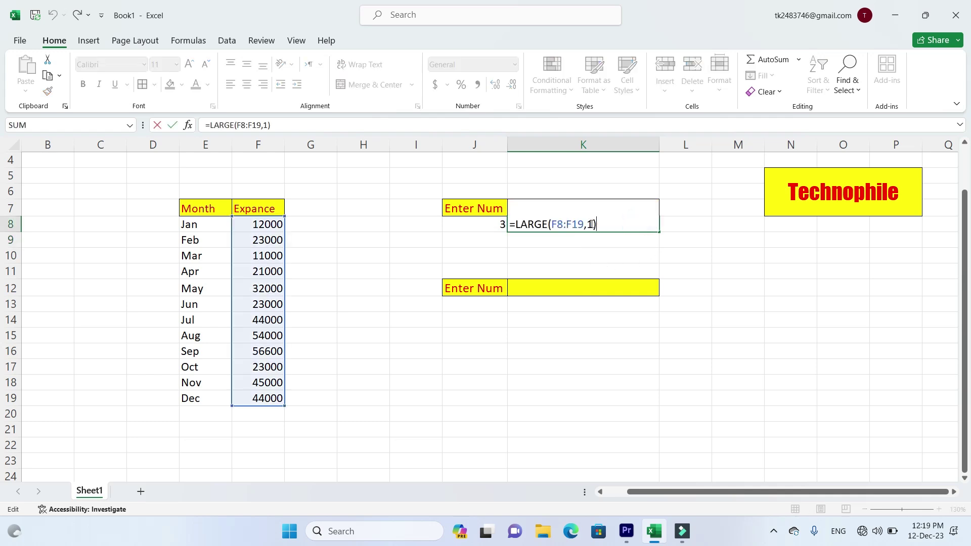
key(Left)
key(Left)
key(BackSpace)
text({1)
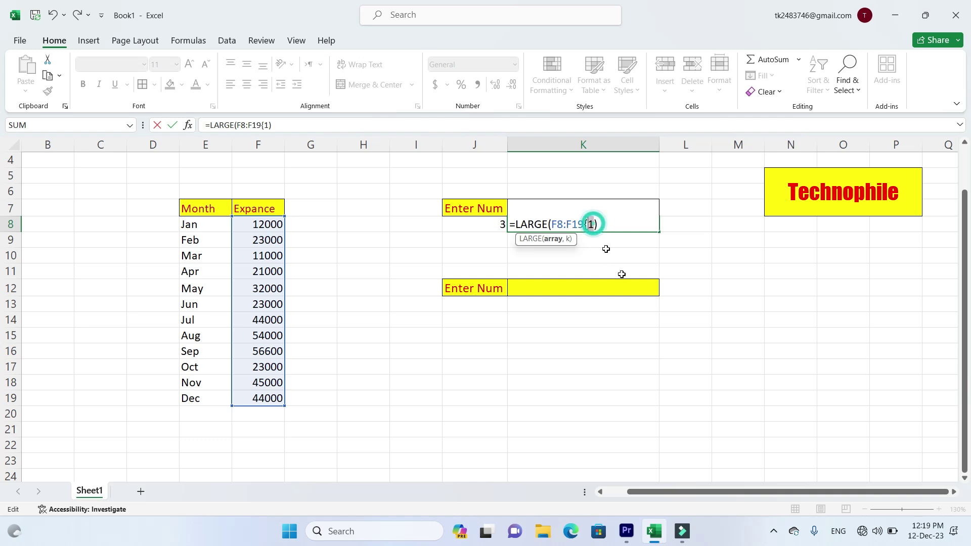
text(,2,3)
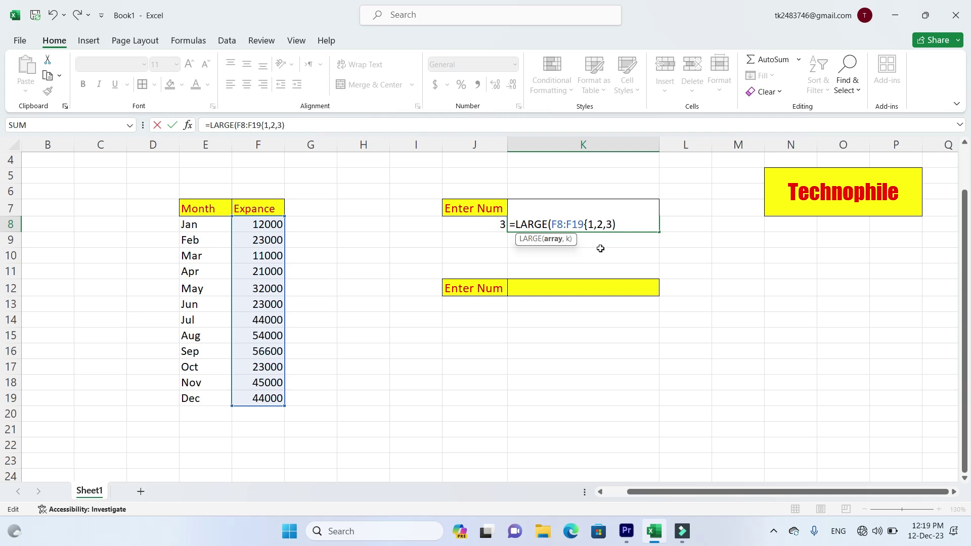
text(})
click(622, 225)
key(Return)
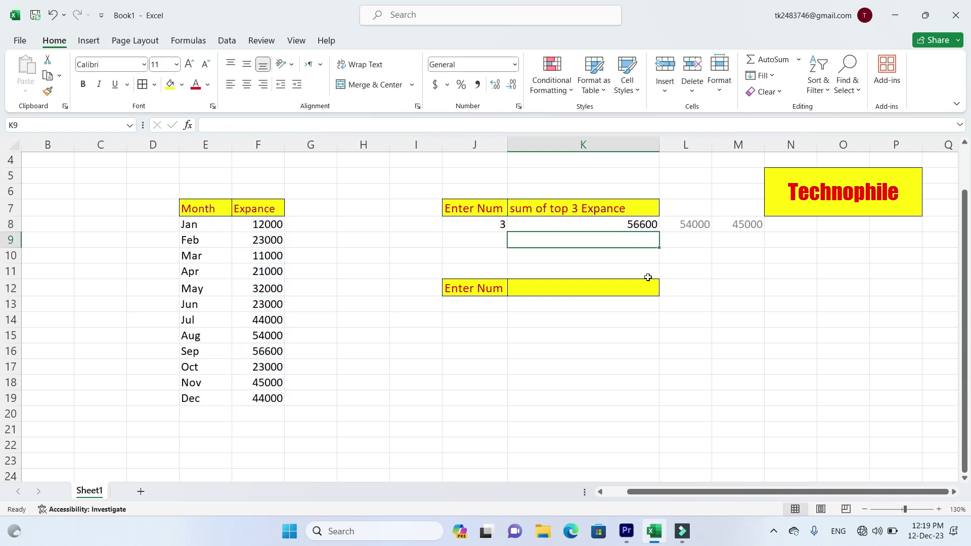
click(614, 224)
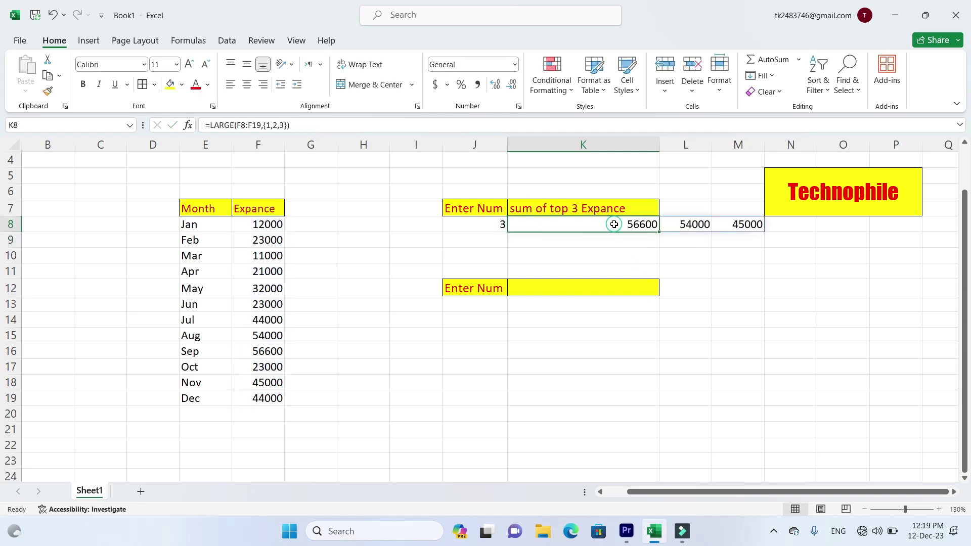
click(686, 223)
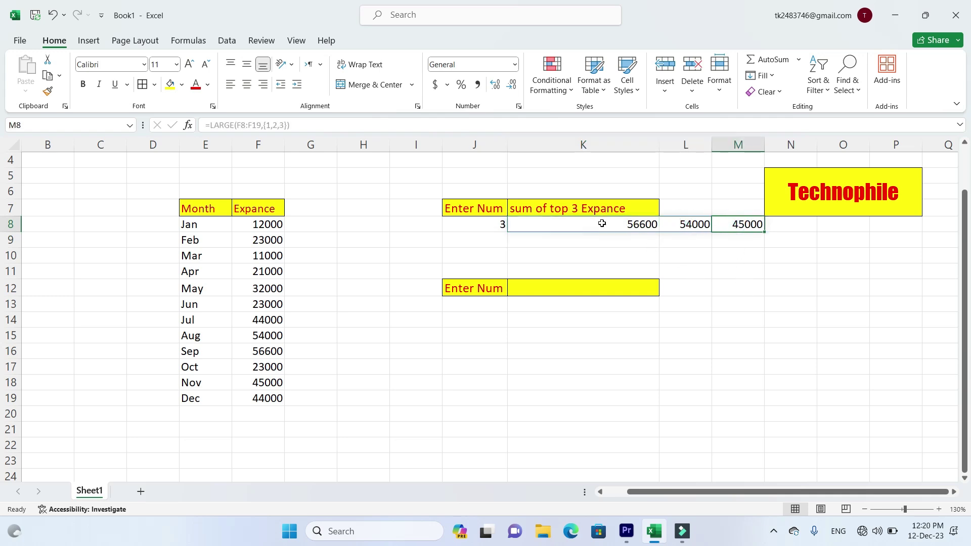
drag(601, 223, 716, 225)
key(Delete)
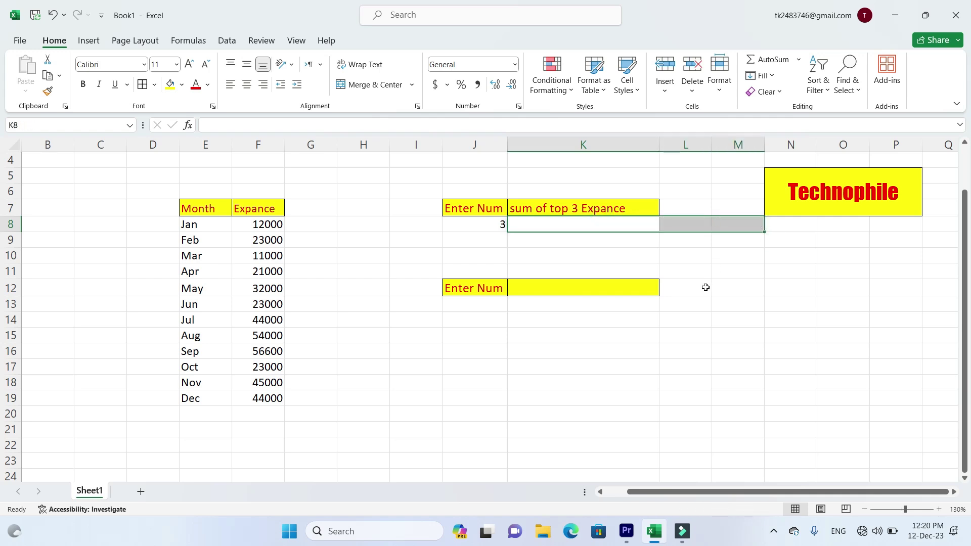
click(694, 287)
click(608, 227)
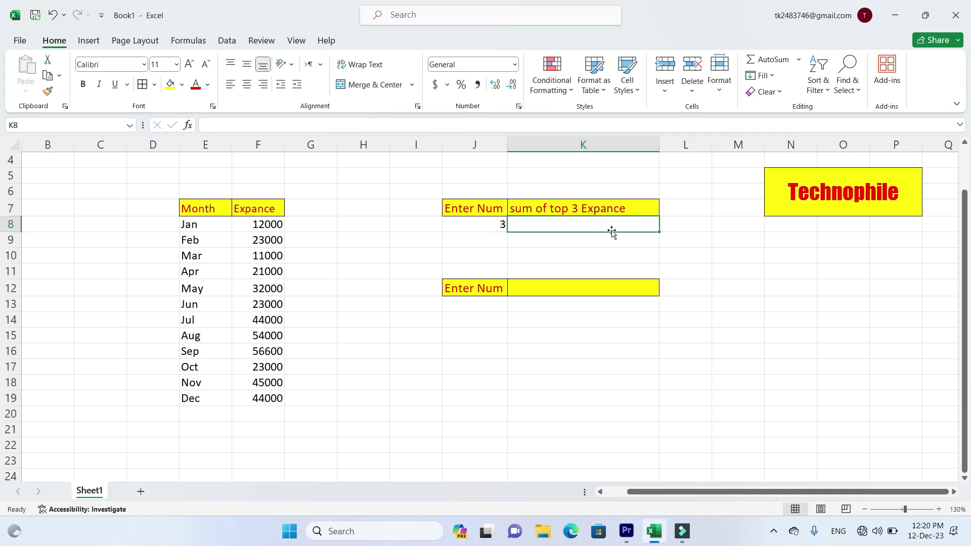
Enter =SUM(LARGE(F8:F19,{1,2,3})) in K8, returning 155600.
text(=sum)
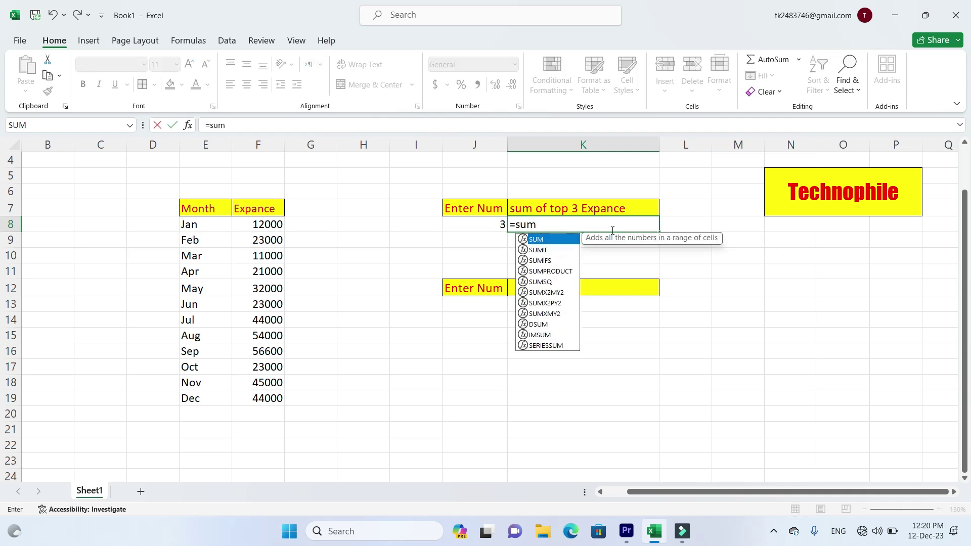
text(()
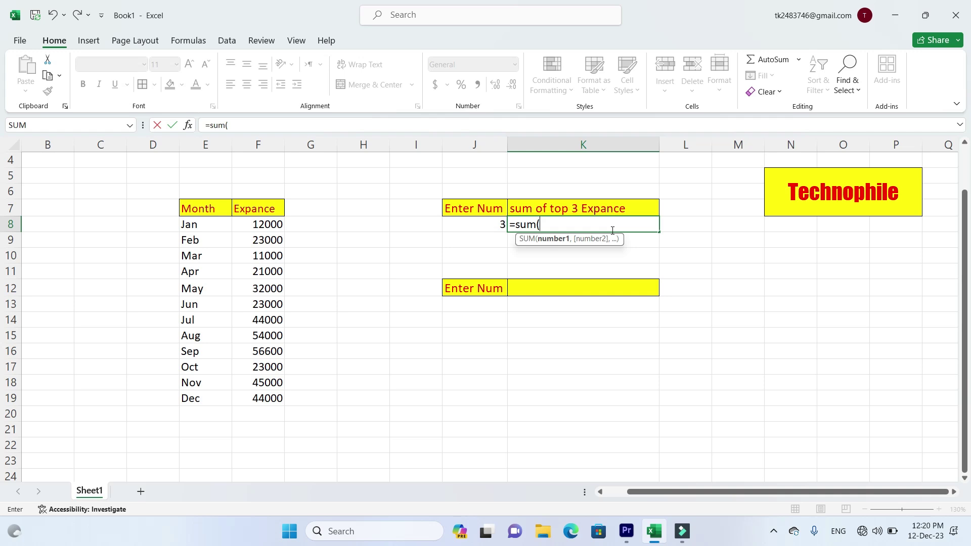
text(large)
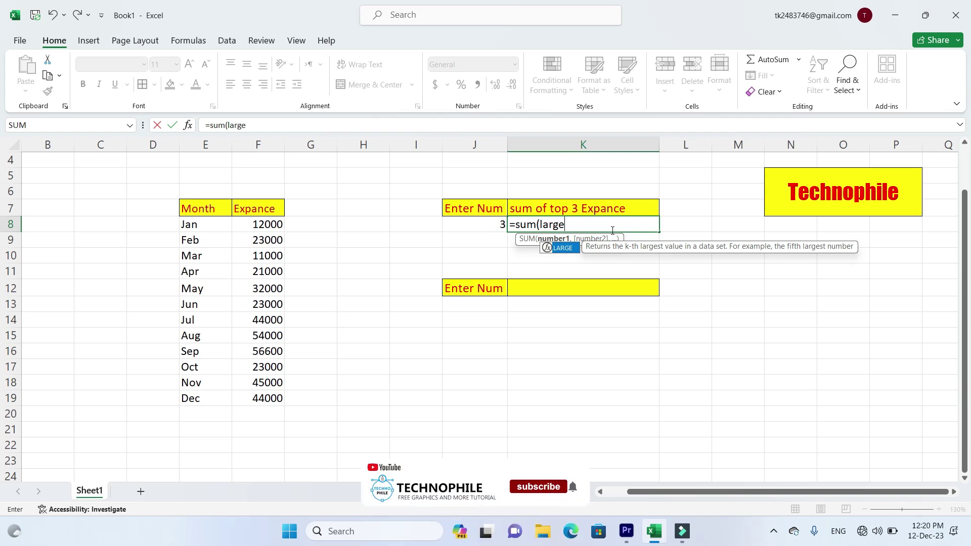
text(()
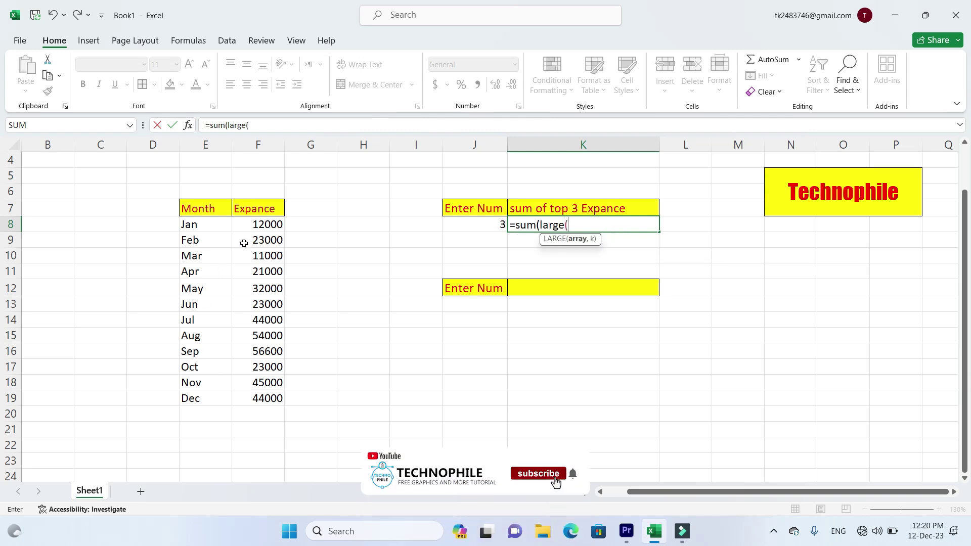
mouse_move(259, 225)
mouse_down()
mouse_move(278, 288)
mouse_move(273, 396)
mouse_up()
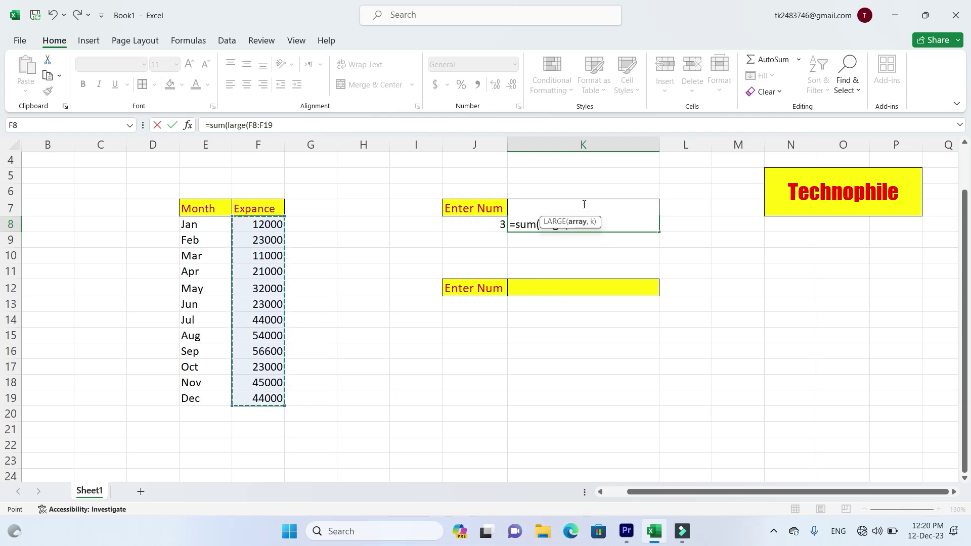
click(611, 225)
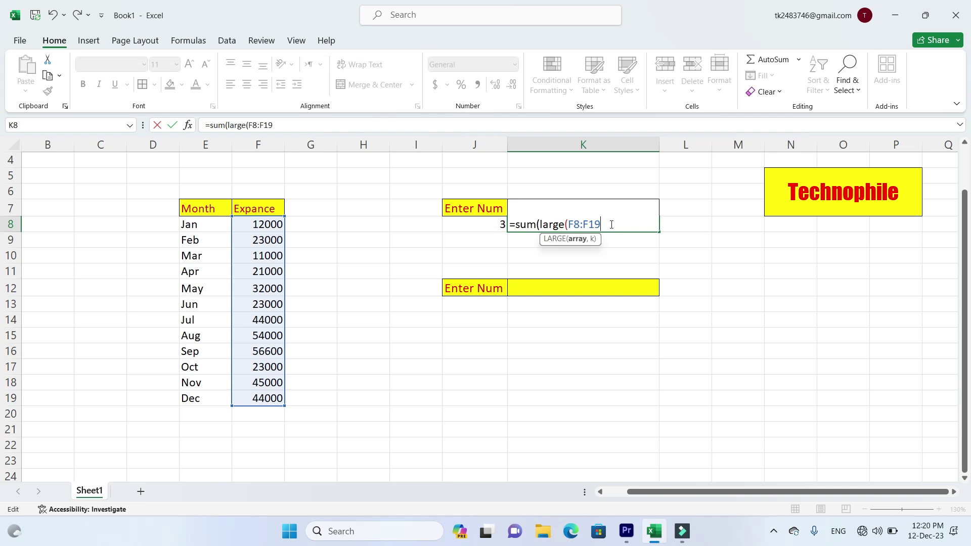
text(,)
text(()
text(1)
text(,3)
text()))
key(Return)
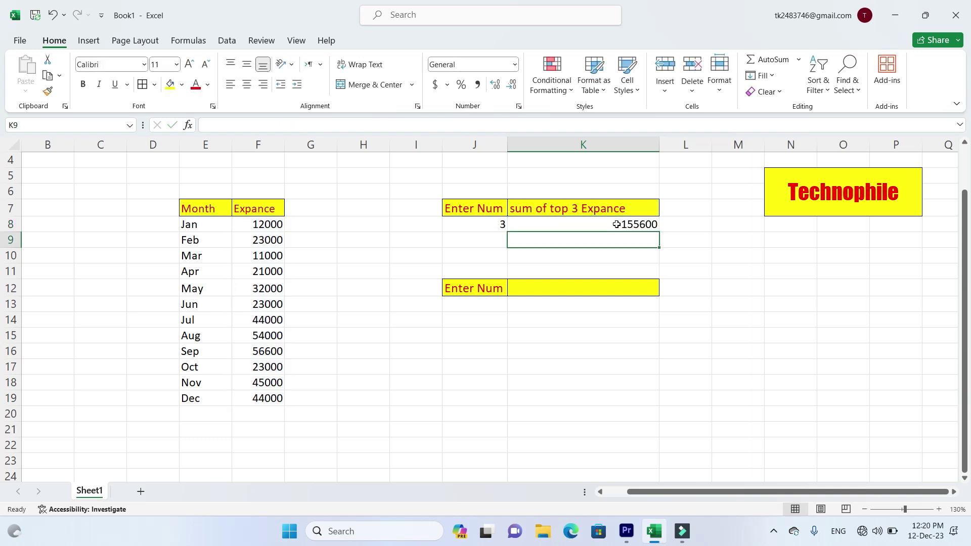
click(612, 224)
click(485, 222)
click(557, 224)
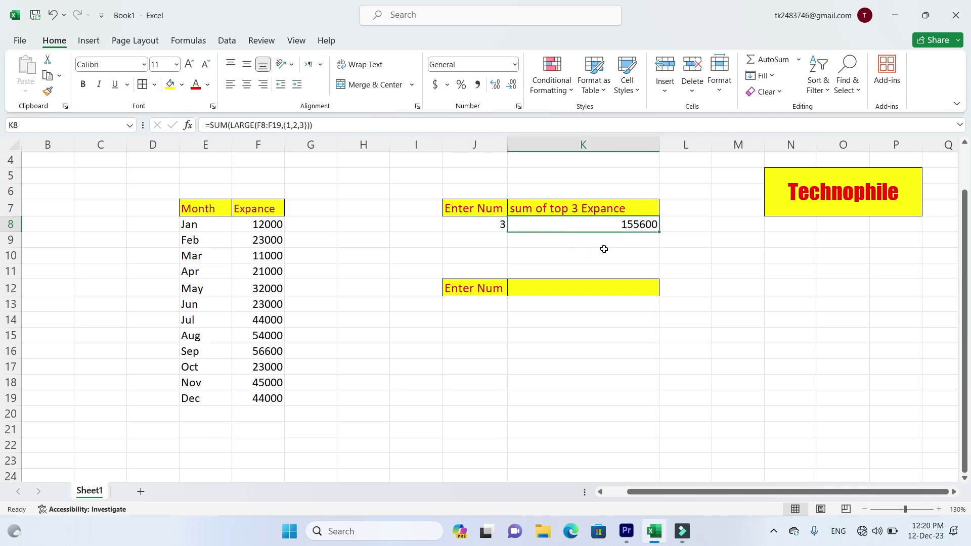
Change the count in J8 to 4 so the header reads 'sum of top 4 Expance'.
click(481, 224)
text(4)
key(Return)
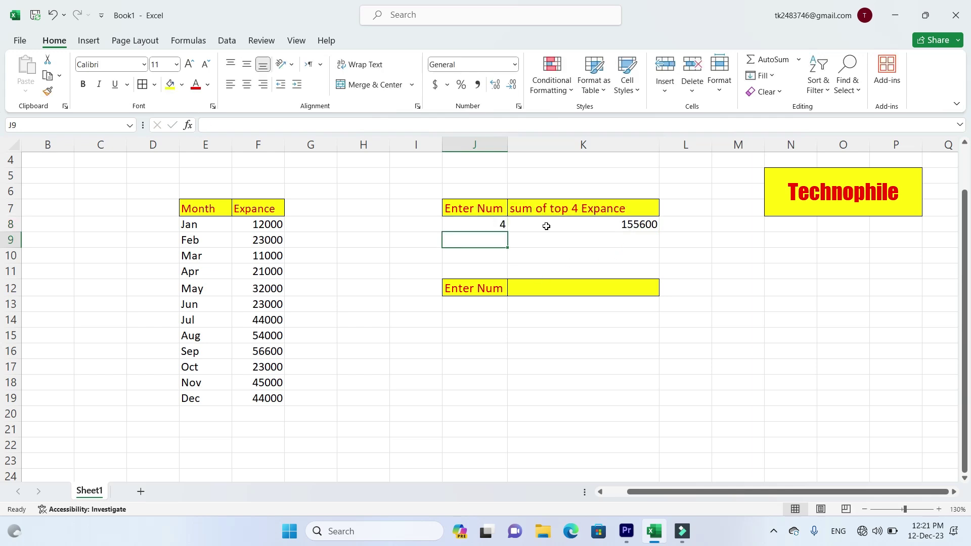
click(498, 224)
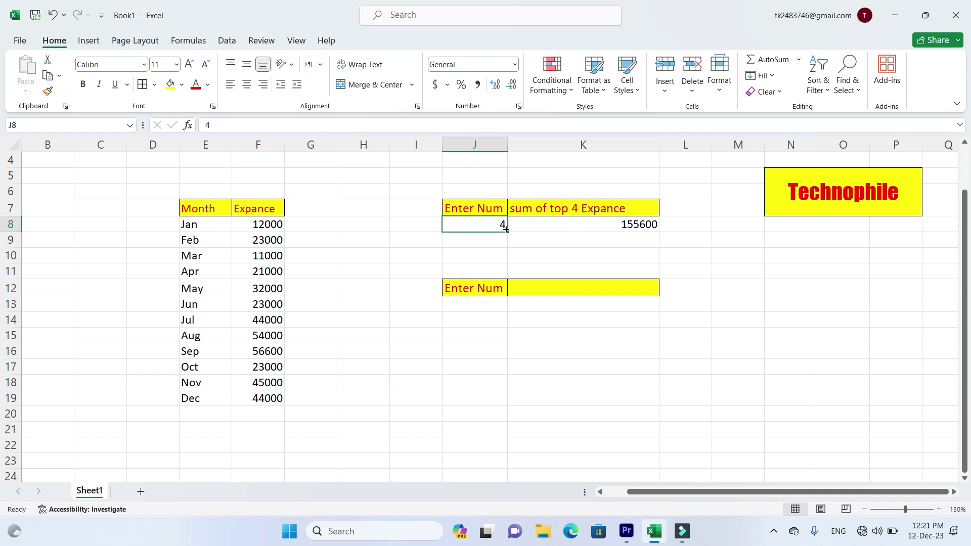
Enter a test formula =SEQUENCE(J8) in empty cell K16.
click(560, 350)
text(=)
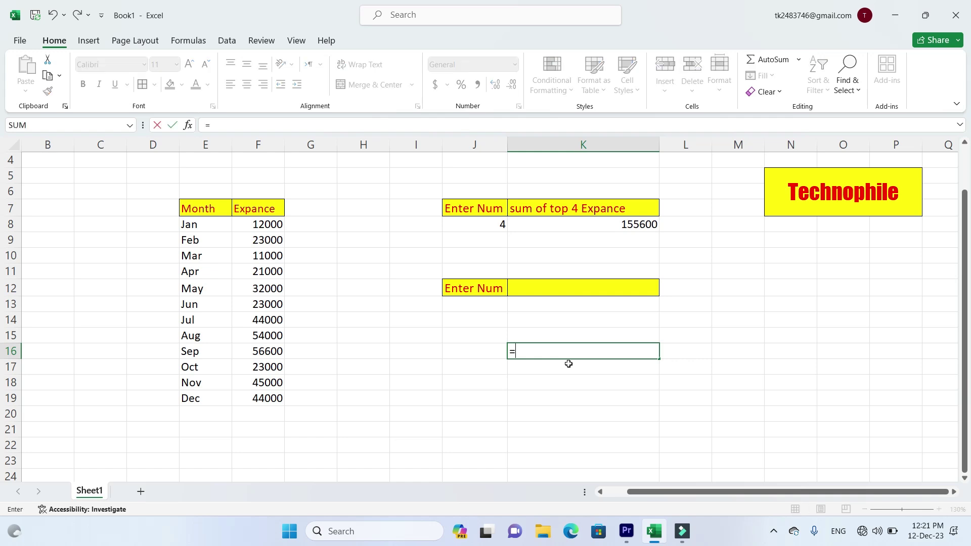
text(se)
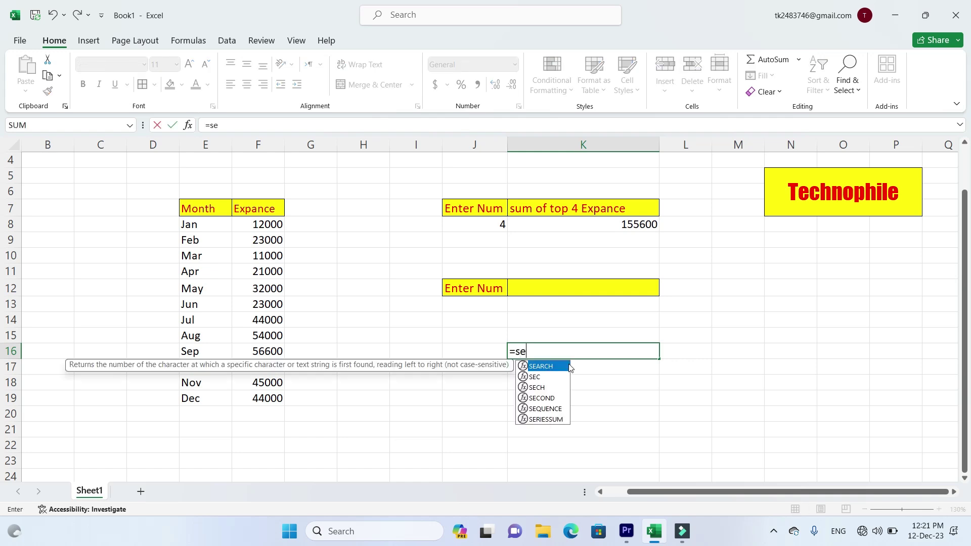
text(q)
double_click(563, 366)
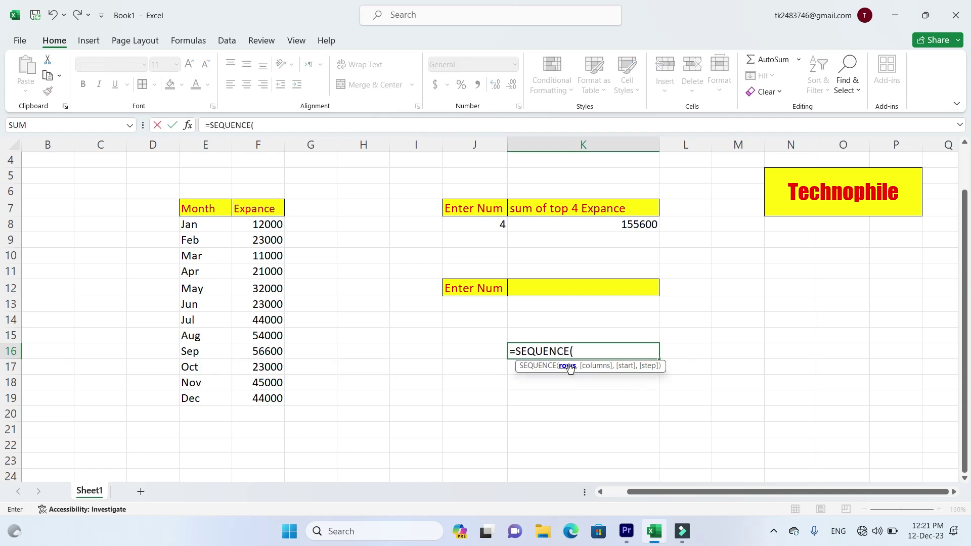
click(493, 225)
text())
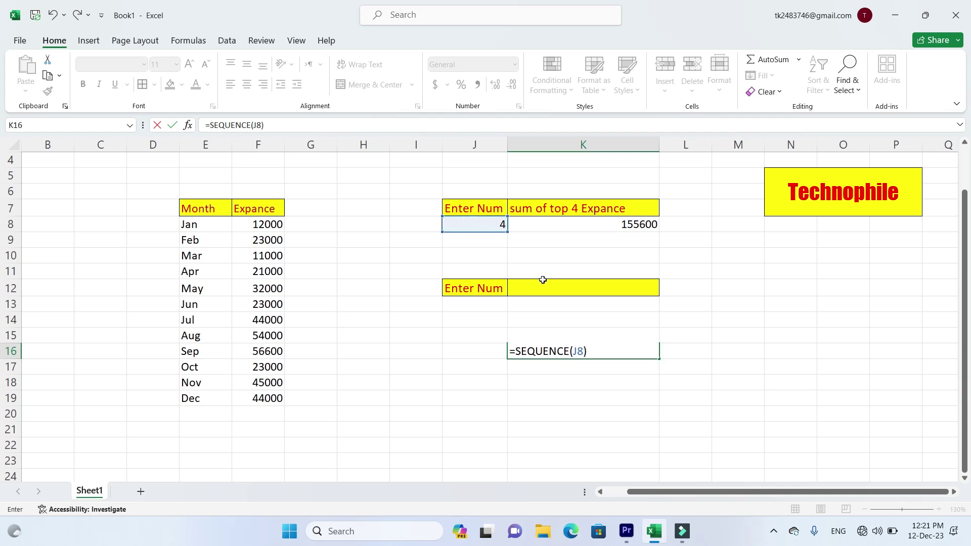
key(Return)
Check the spilled numbers in K16:K19, then delete the test formula.
click(604, 430)
click(591, 338)
click(598, 354)
click(614, 365)
click(622, 383)
click(627, 397)
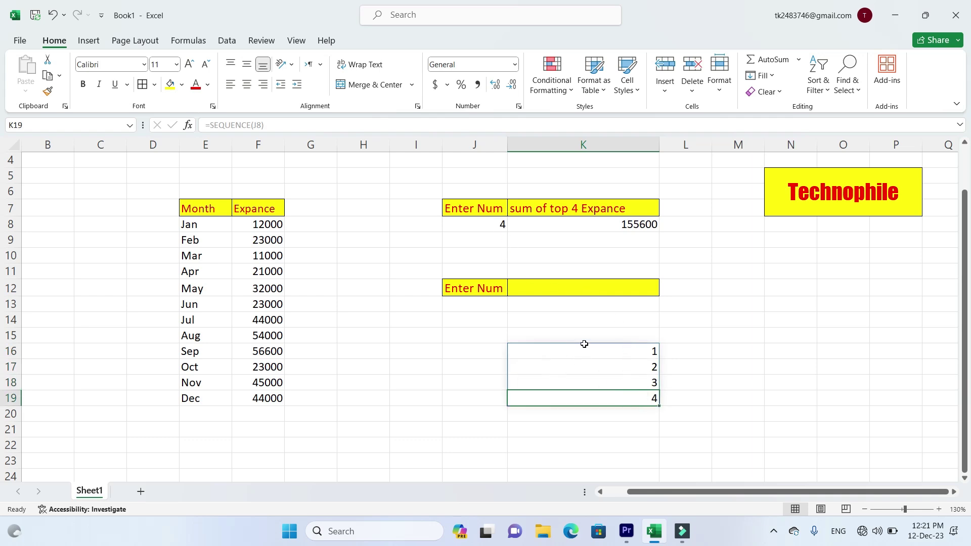
drag(584, 345, 608, 401)
key(BackSpace)
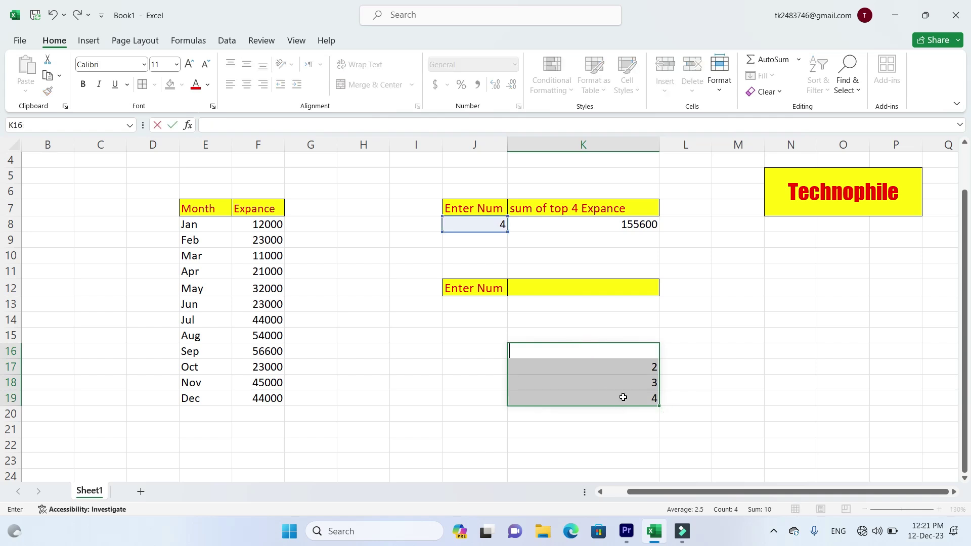
key(Return)
key(Down)
key(Down)
Replace {1,2,3} in K8 with SEQUENCE(J8) so it shows 199600 for 4.
click(632, 223)
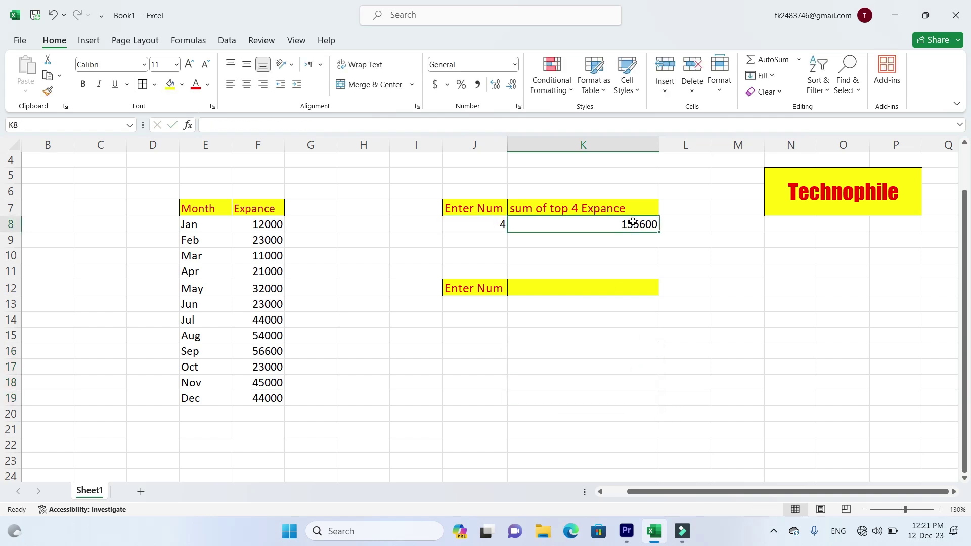
double_click(633, 223)
click(646, 224)
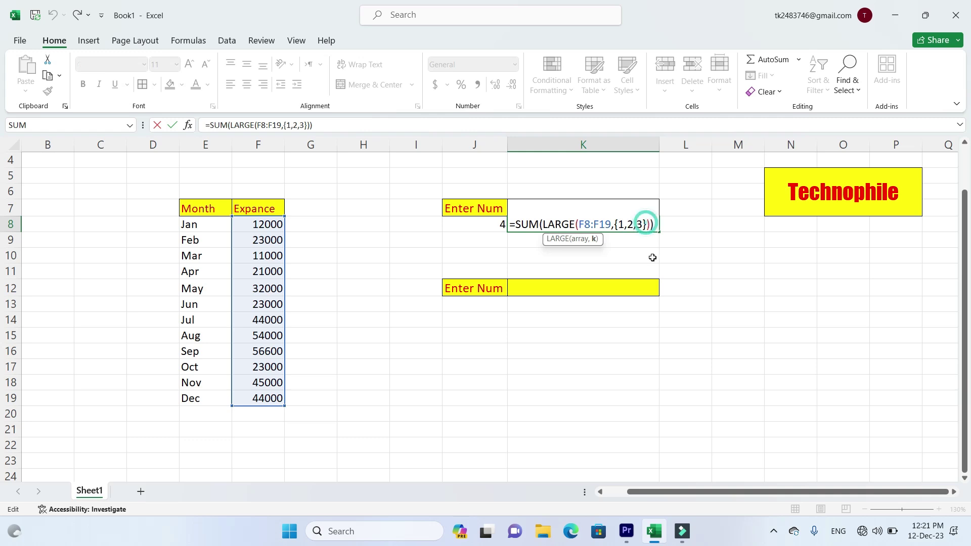
key(BackSpace)
key(BackSpace)
key(BackSpace)
key(BackSpace)
key(BackSpace)
key(BackSpace)
key(BackSpace)
text(se)
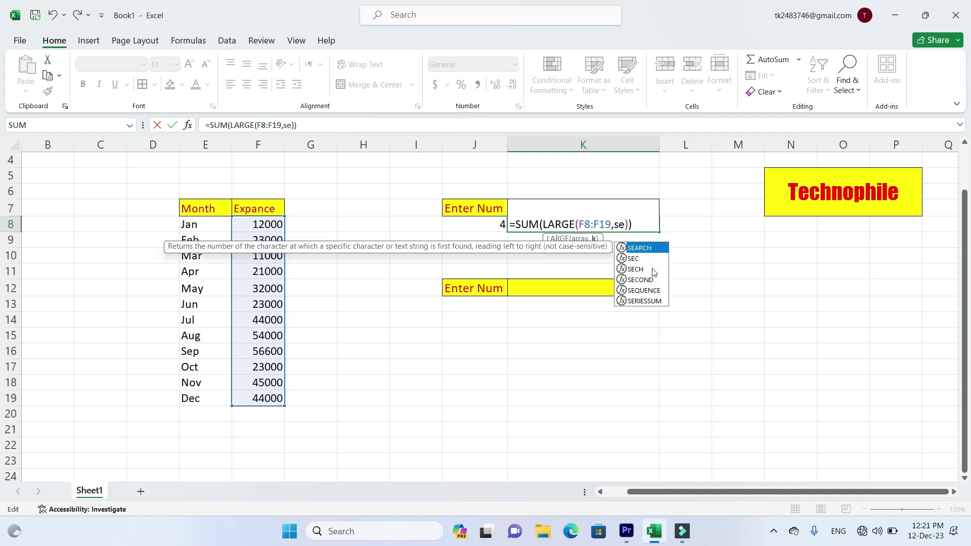
text(q)
key(Tab)
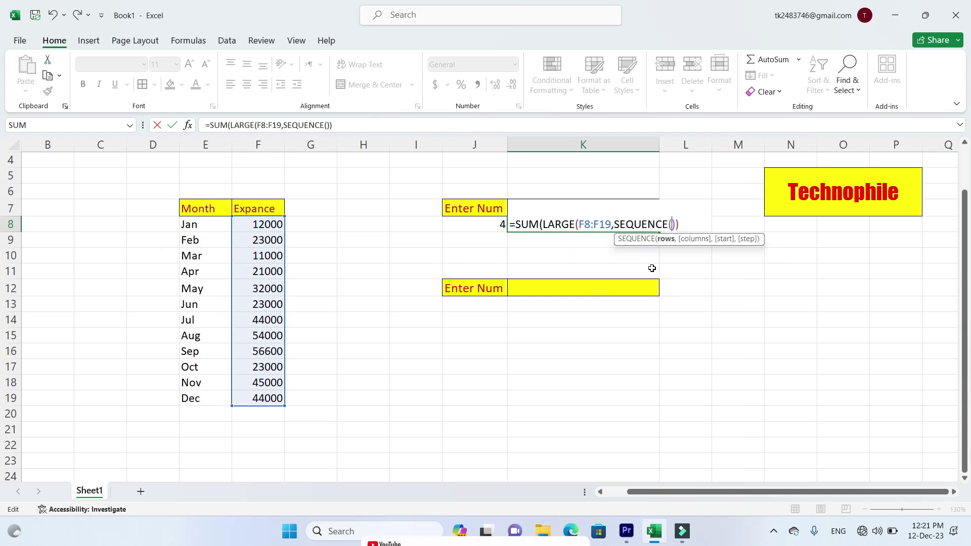
click(479, 224)
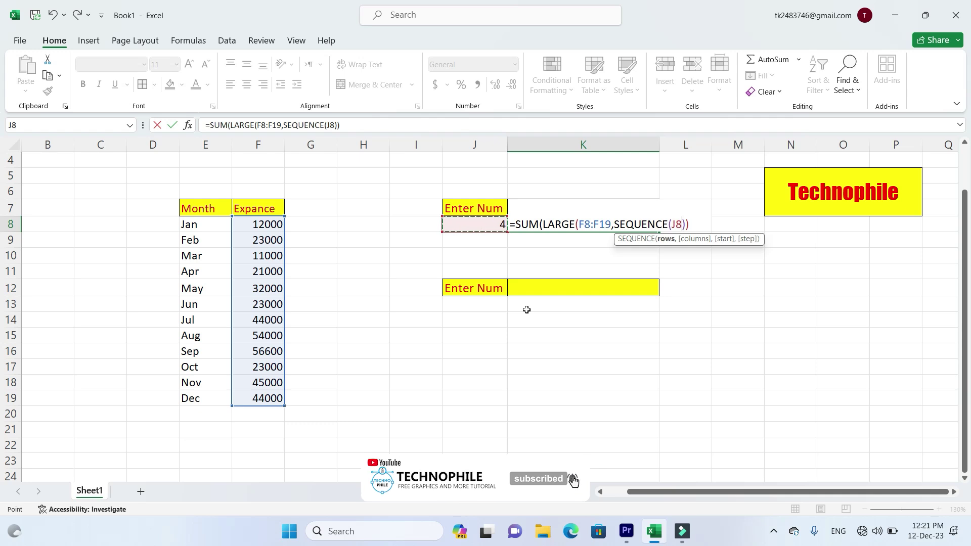
key(Return)
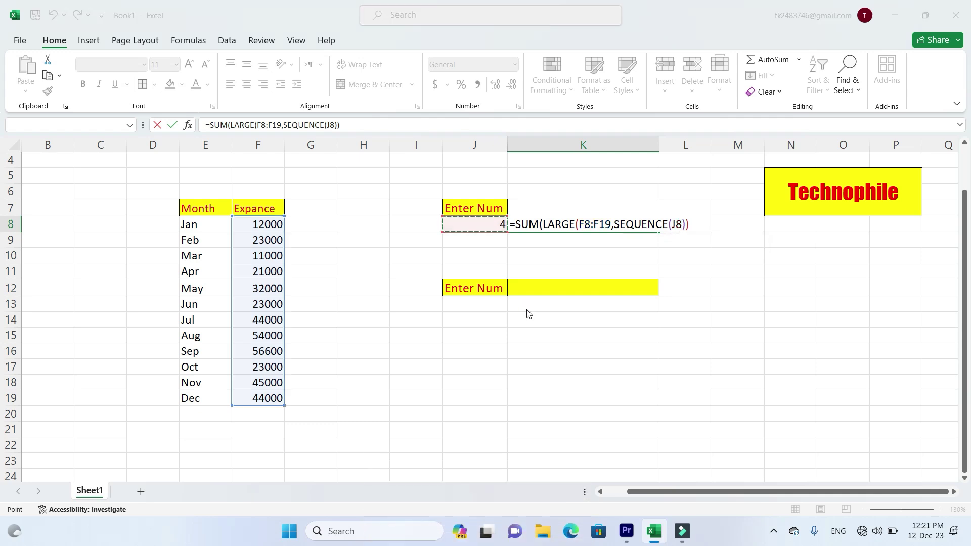
click(463, 312)
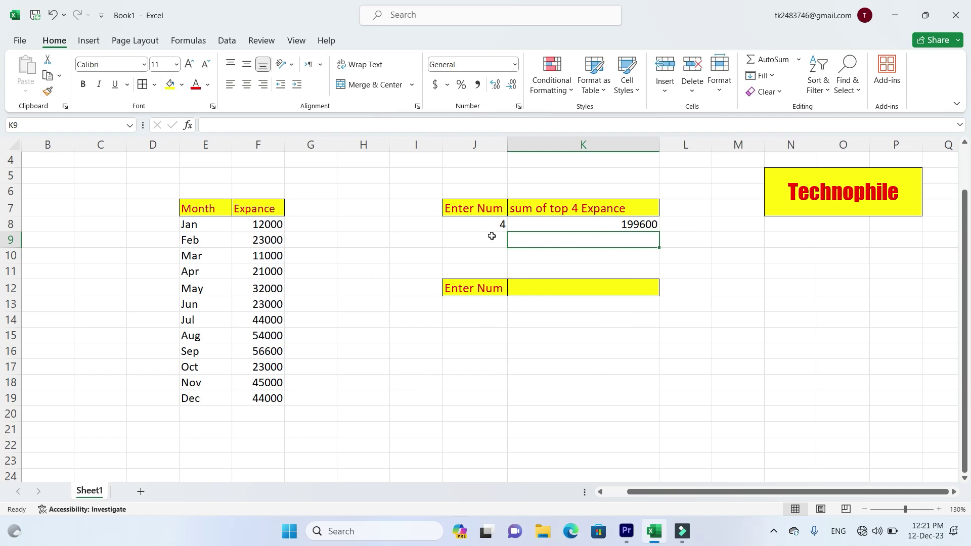
click(486, 223)
click(595, 223)
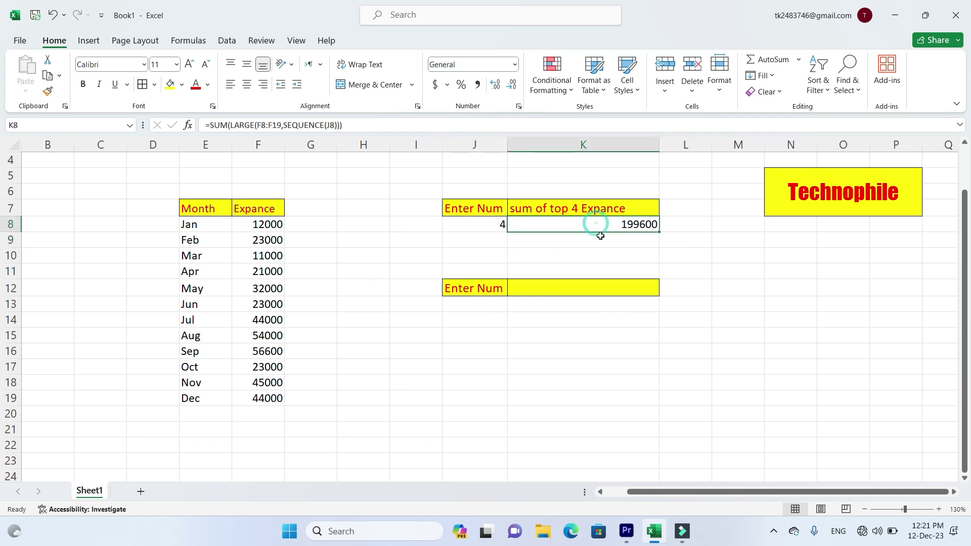
Try counts 3 and then 2 in J8, confirming K8 shows 155600 for 3.
click(493, 220)
text(3)
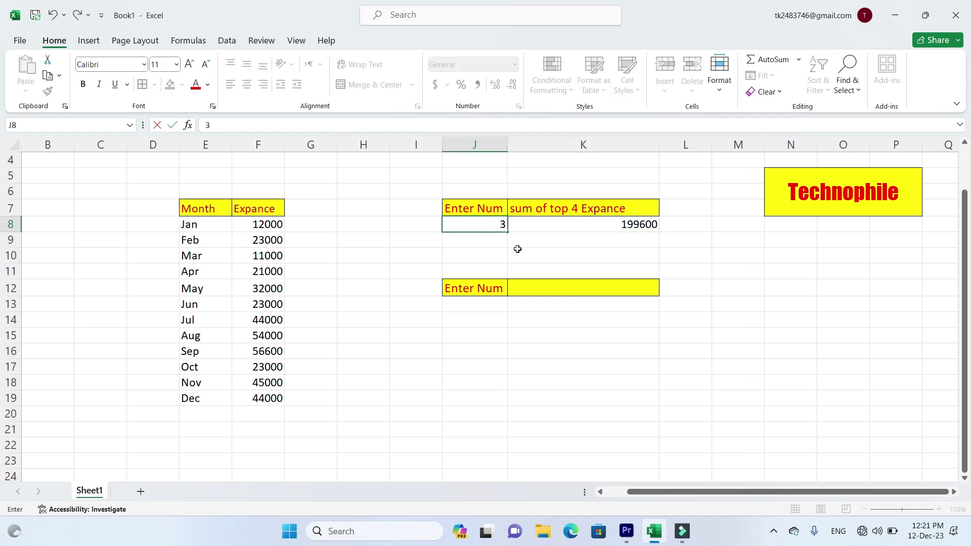
key(Return)
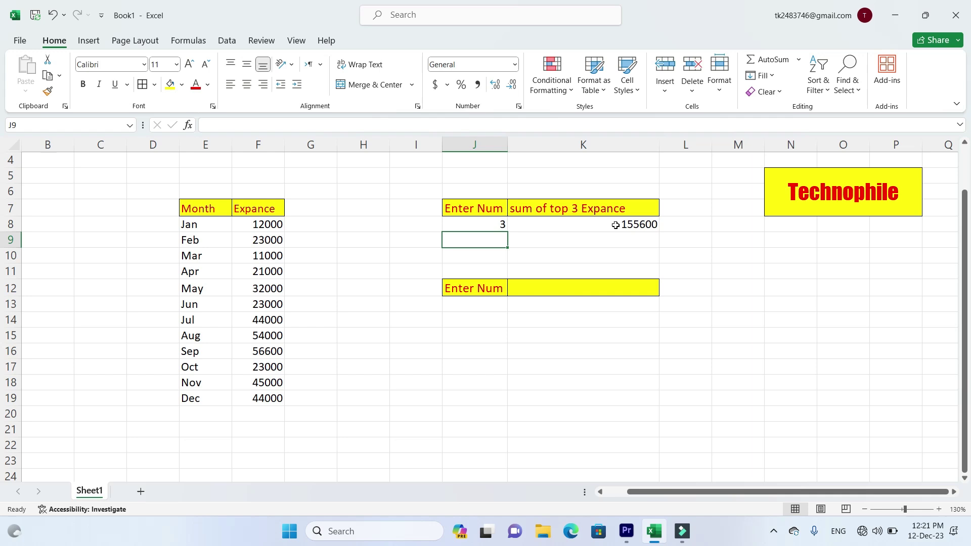
click(616, 225)
click(481, 226)
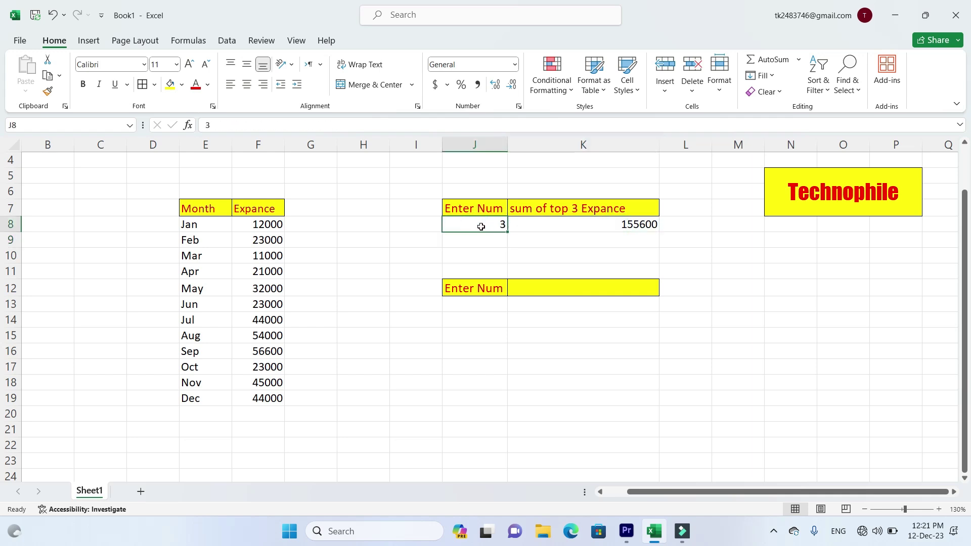
text(2)
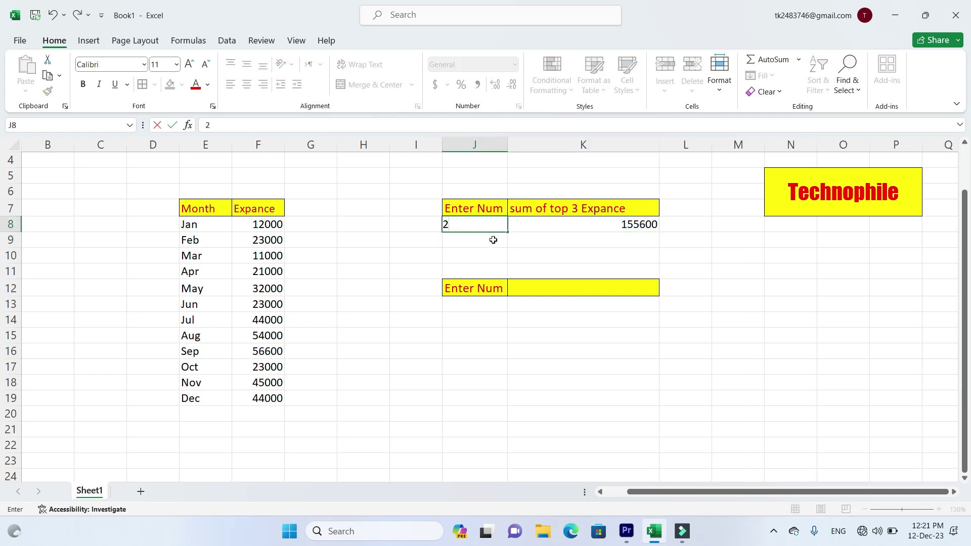
key(Return)
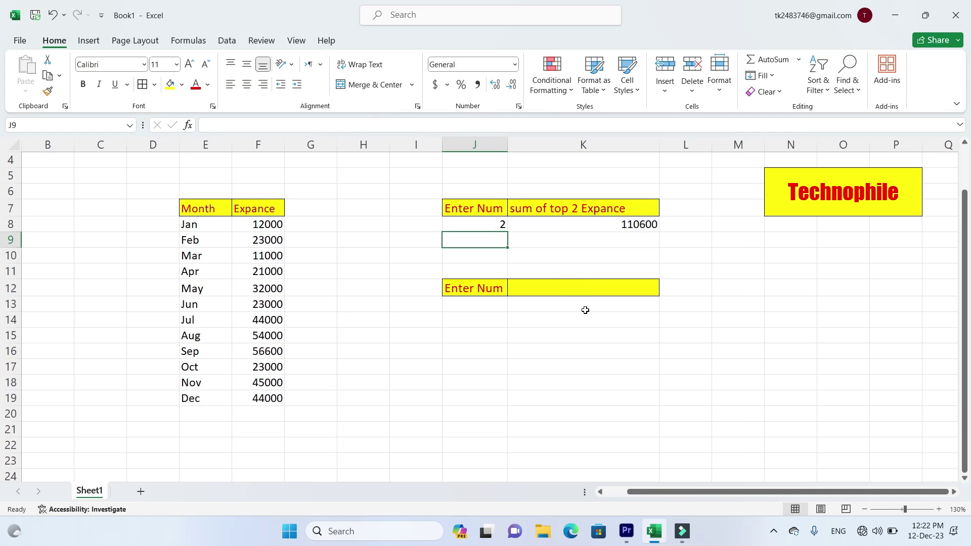
Enter the bottom header formula ="sumof botom "&J13&" Expance" in K12.
click(564, 287)
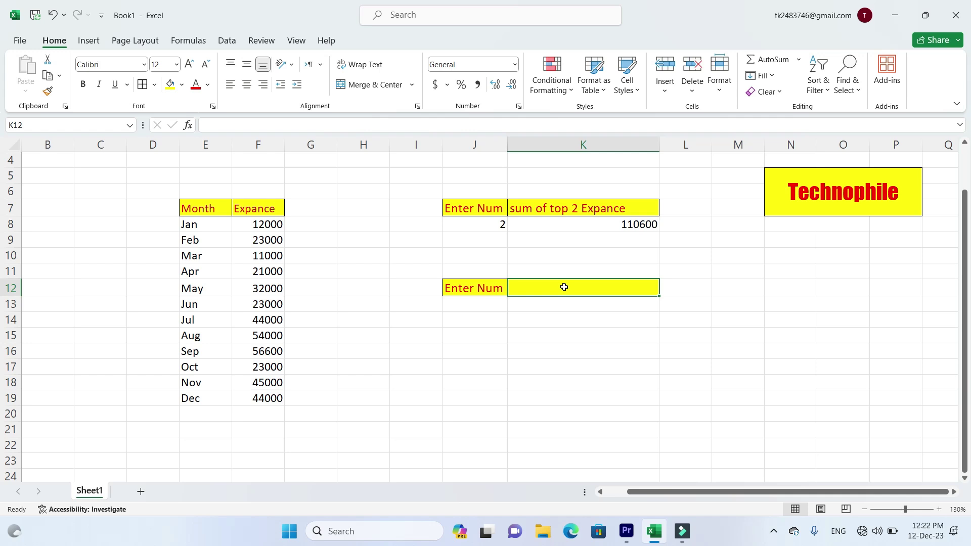
text(="sumo)
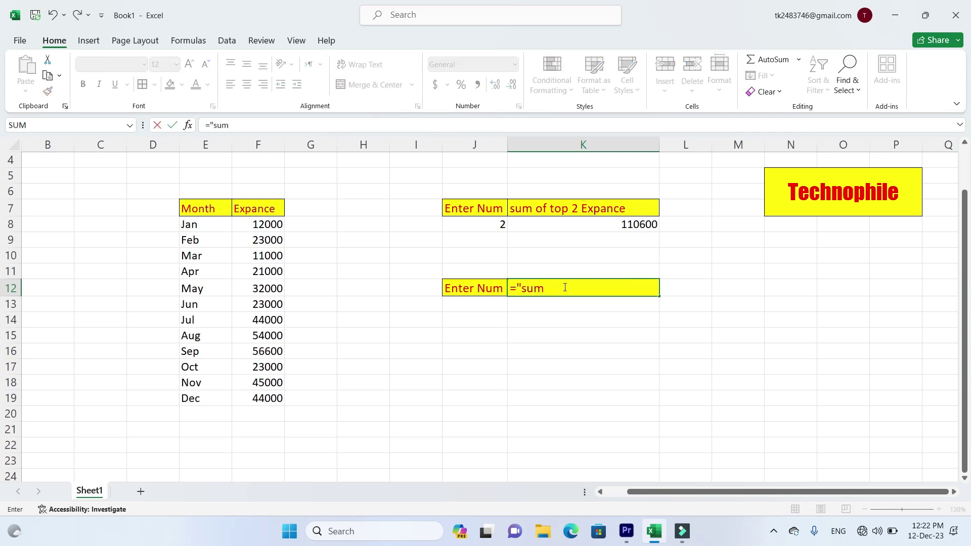
text(f )
text(botom "&)
click(483, 304)
text(&)
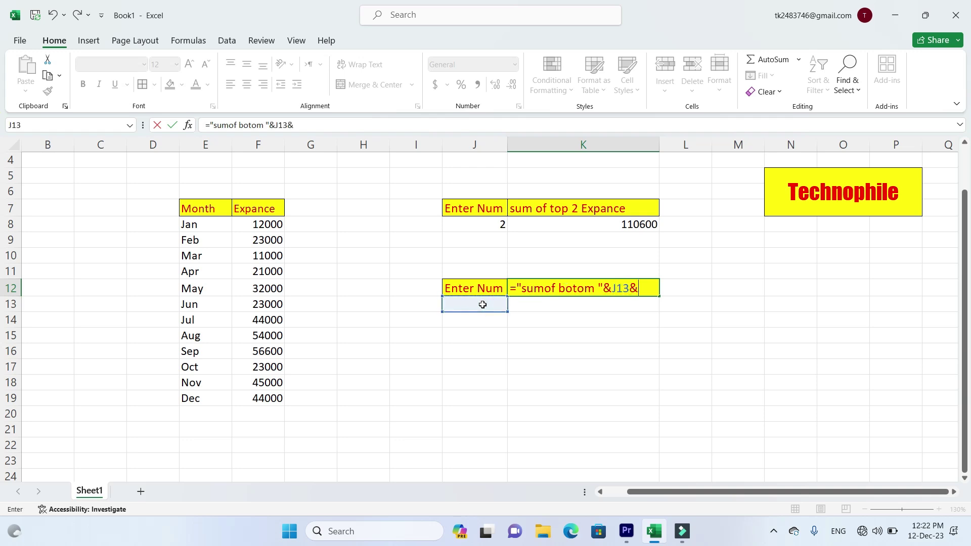
text(")
text( E)
text(xpance)
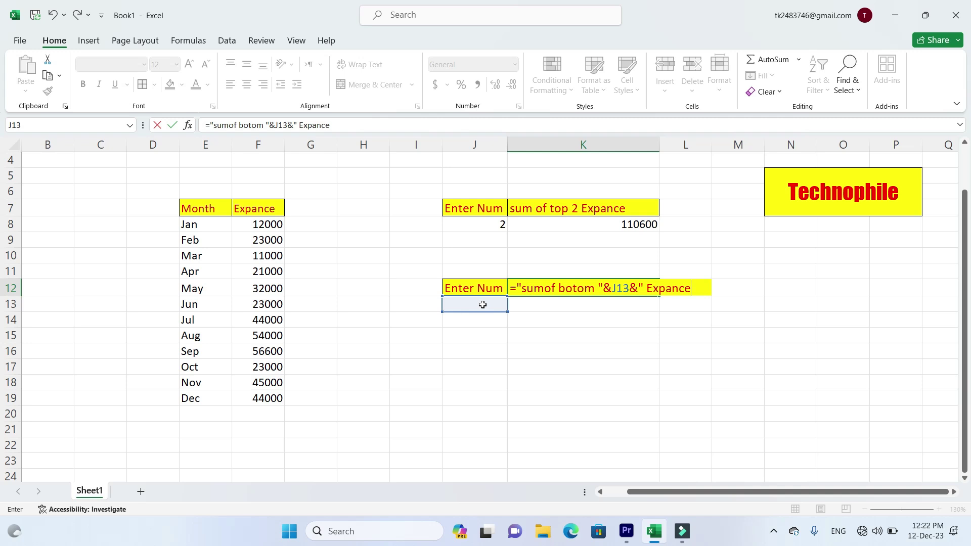
text(")
key(Return)
Enter 2 in J13 so the heading reads 'sumof botom 2 Expance'.
click(483, 305)
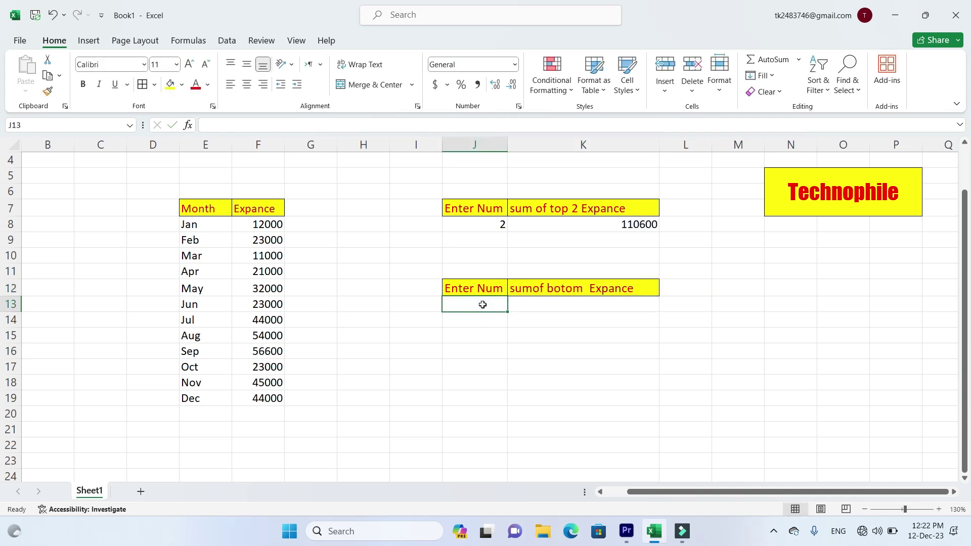
text(2)
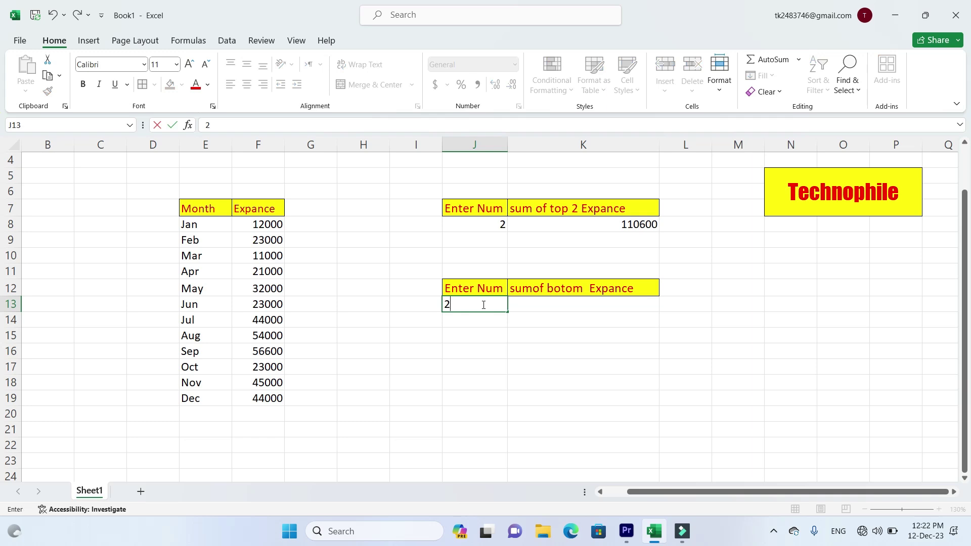
key(Return)
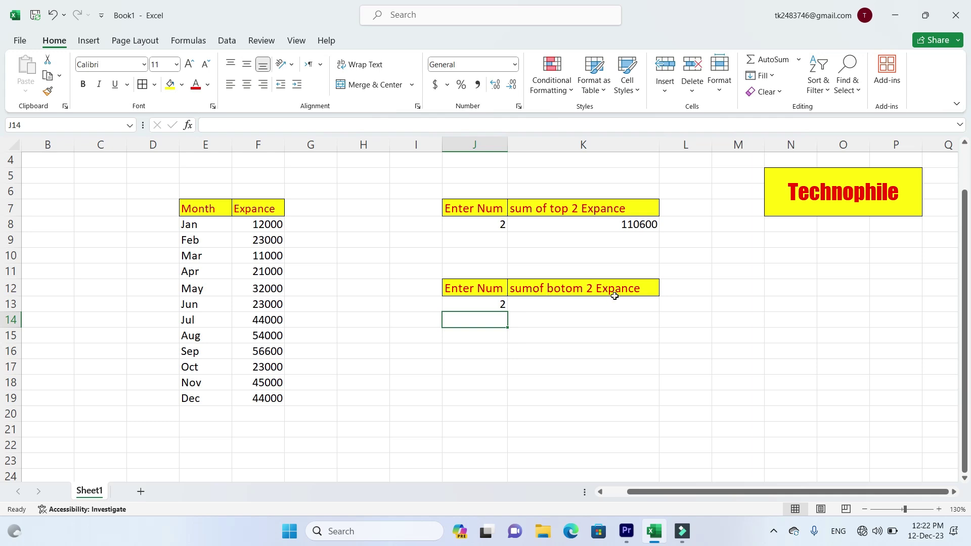
click(592, 309)
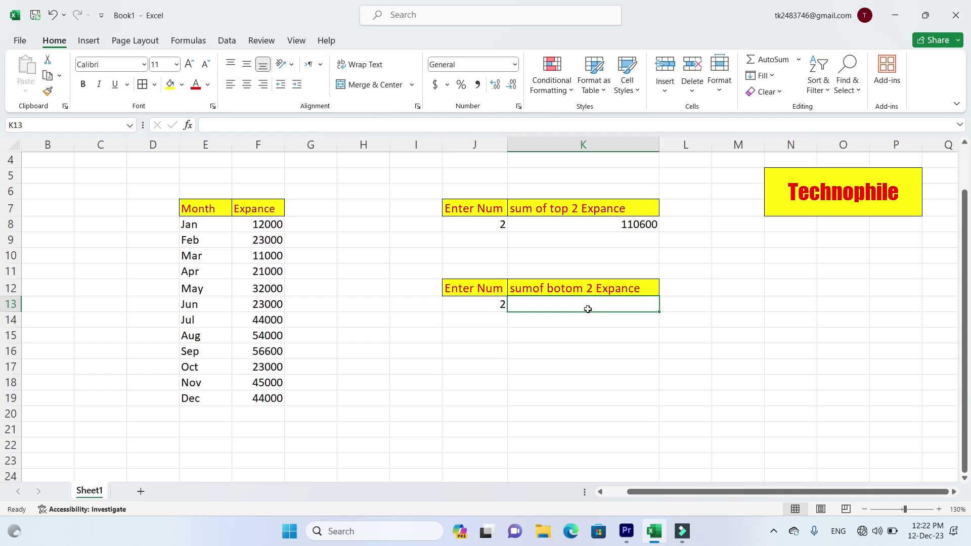
Enter =SUM(SMALL(F7:F19,SEQUENCE(J13))) in K13, returning 23000 for the bottom 2.
text(=sum)
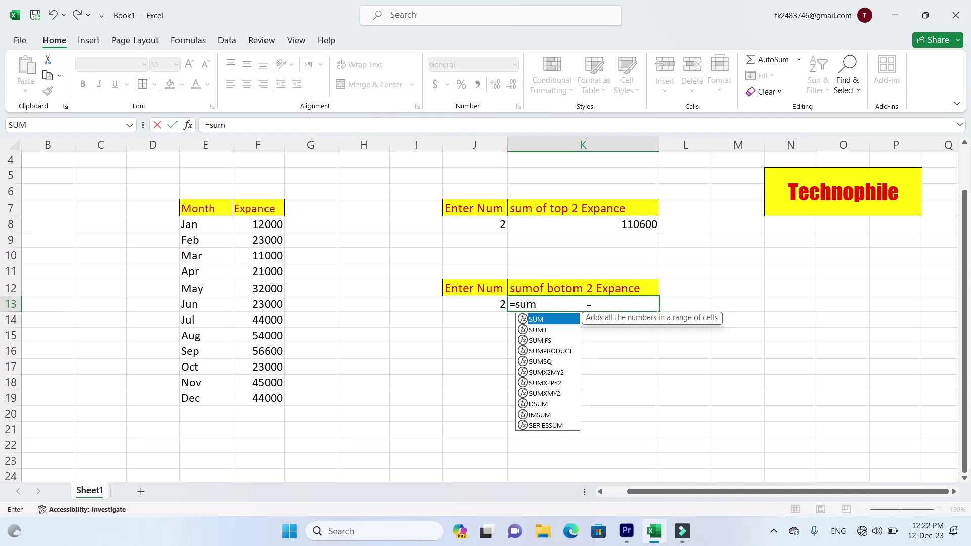
text(()
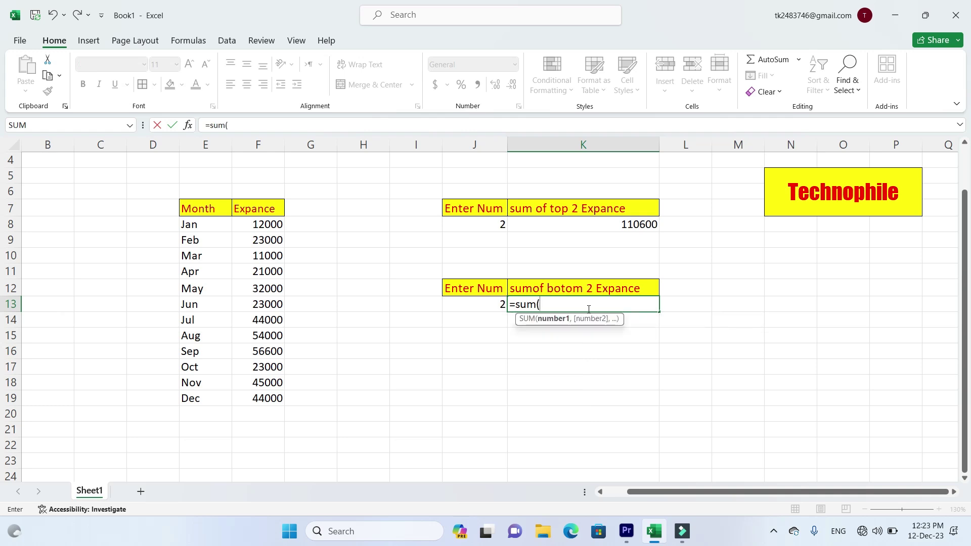
text(s)
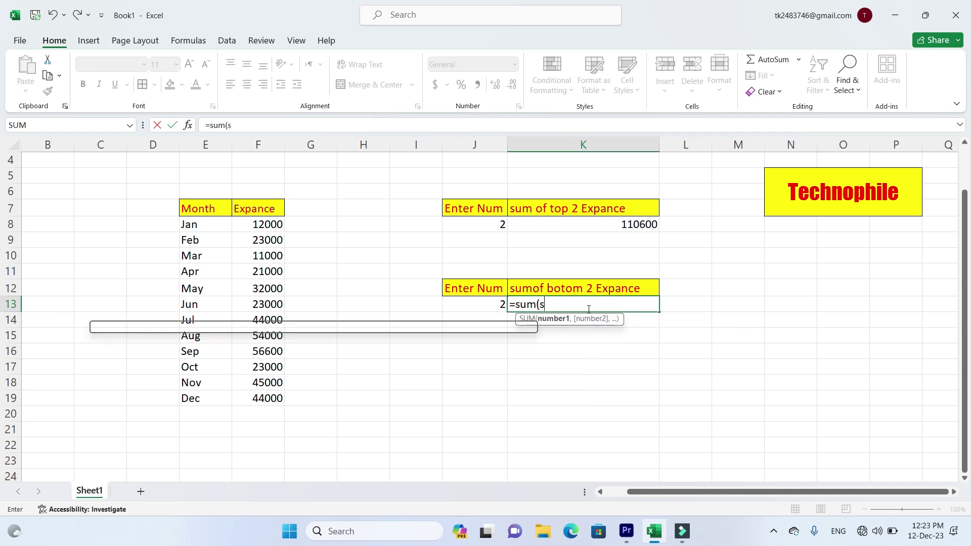
text(mall)
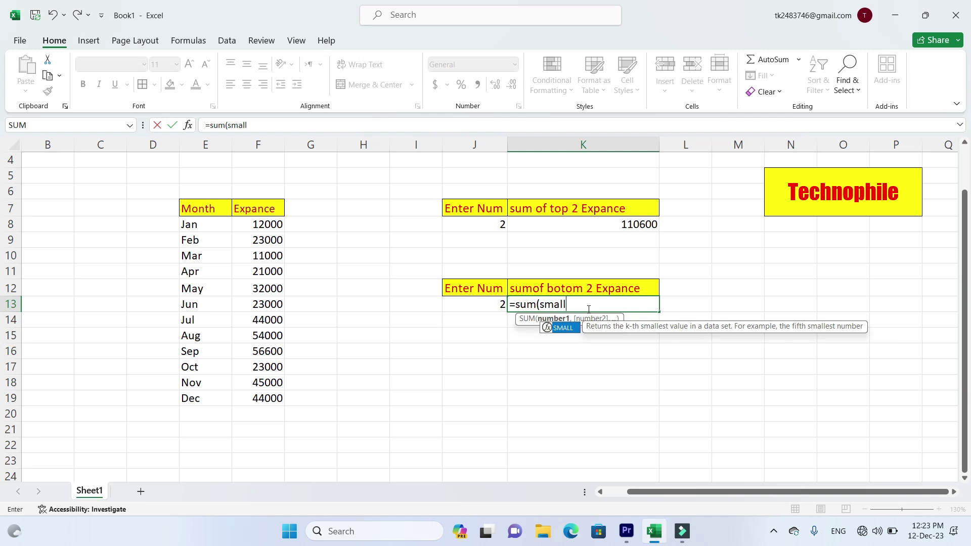
text(()
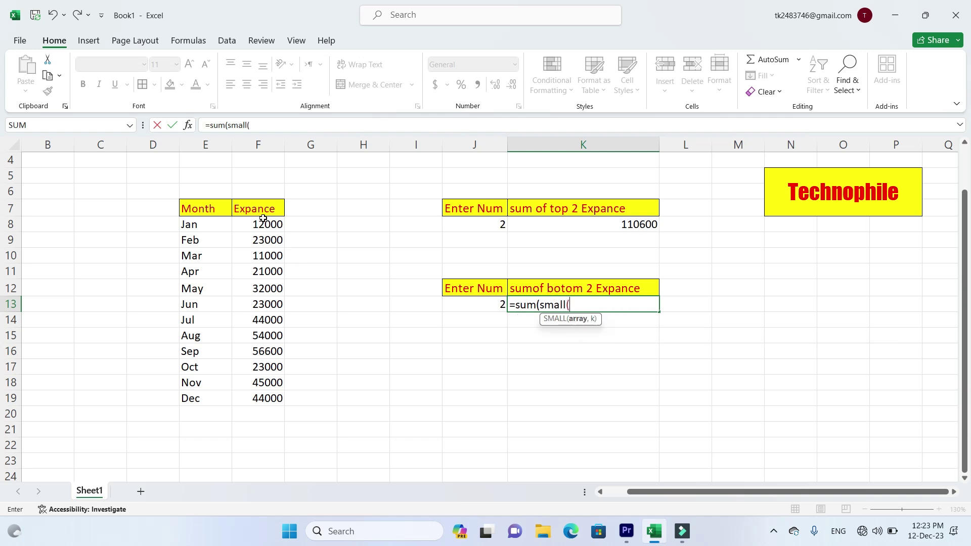
drag(259, 215, 266, 399)
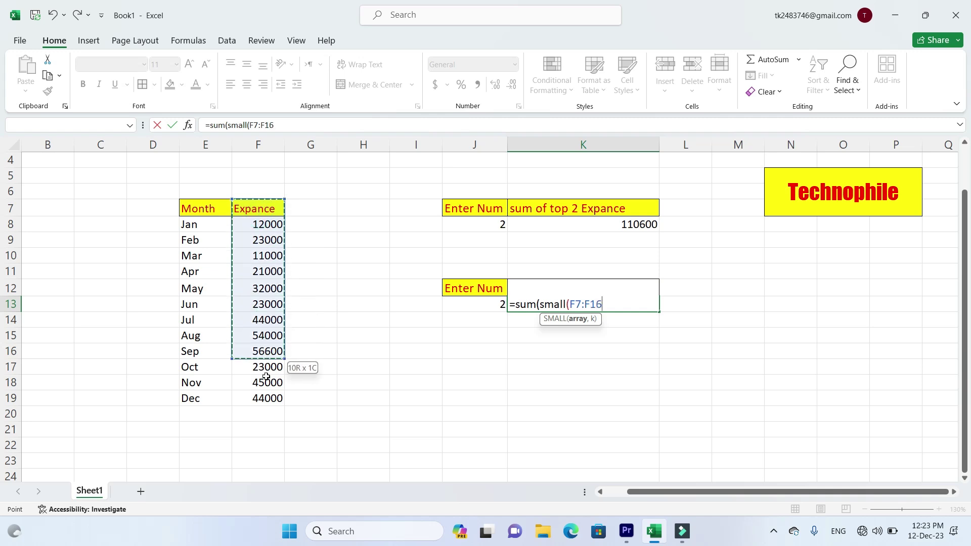
text(,)
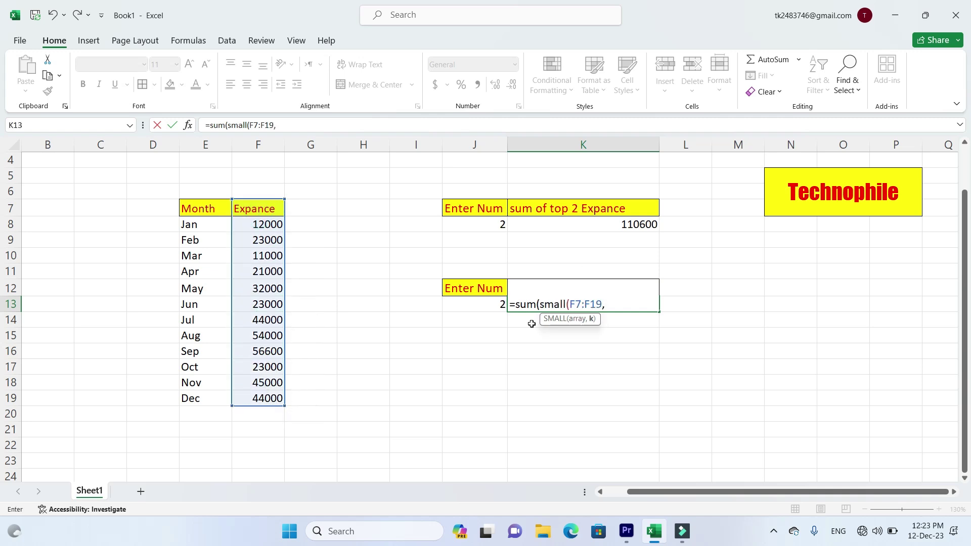
text(se)
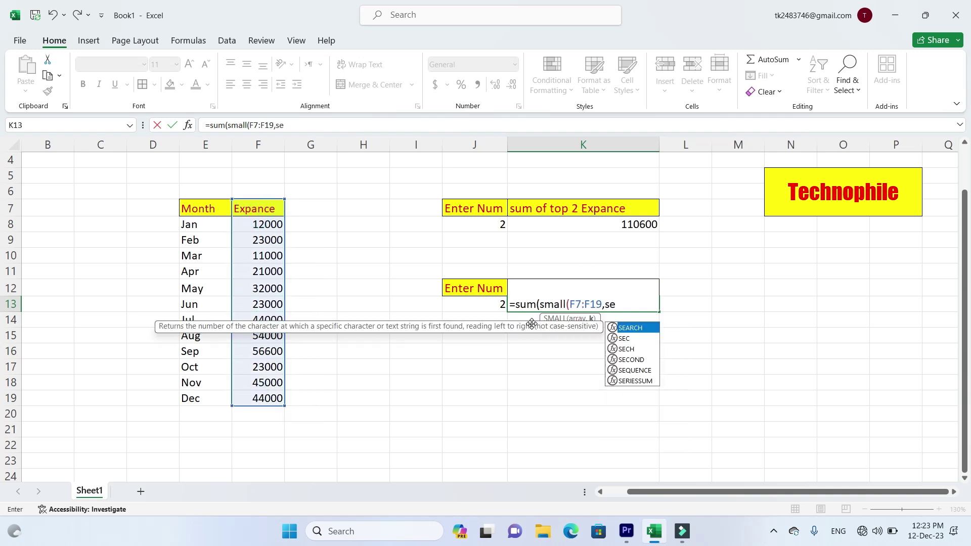
text(q)
key(Tab)
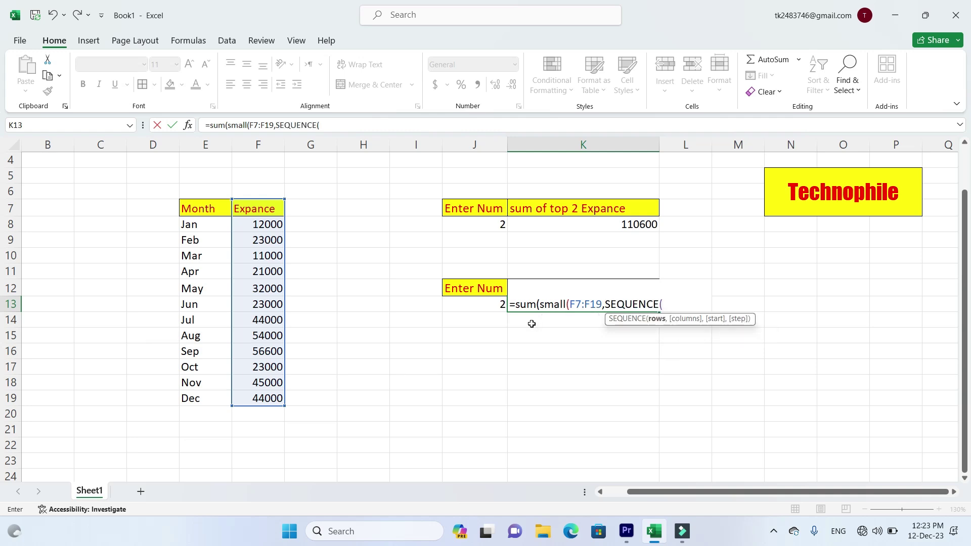
click(485, 307)
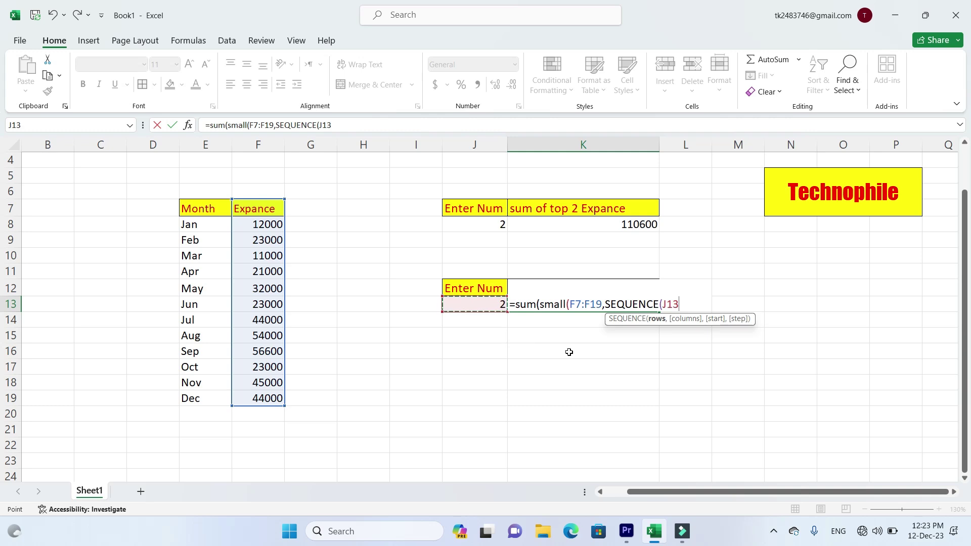
text())))
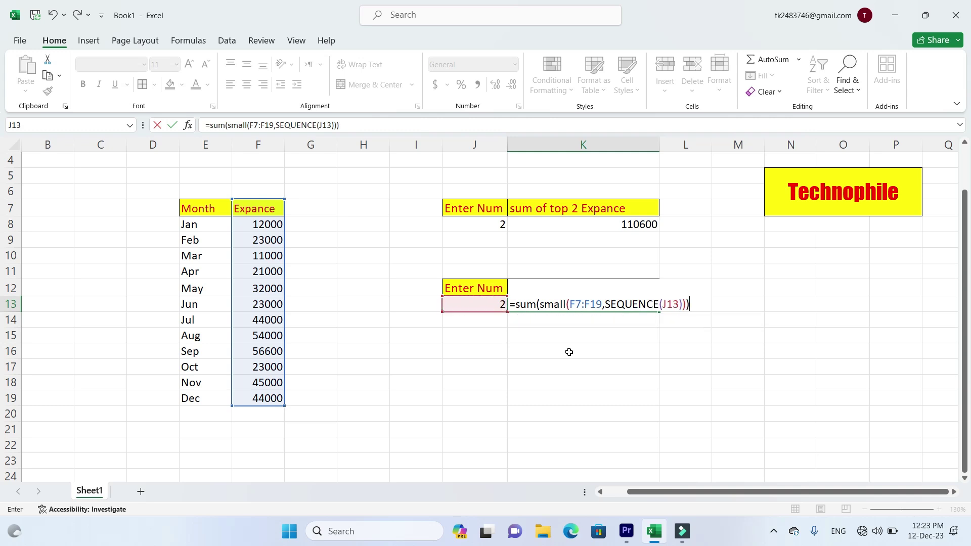
key(Return)
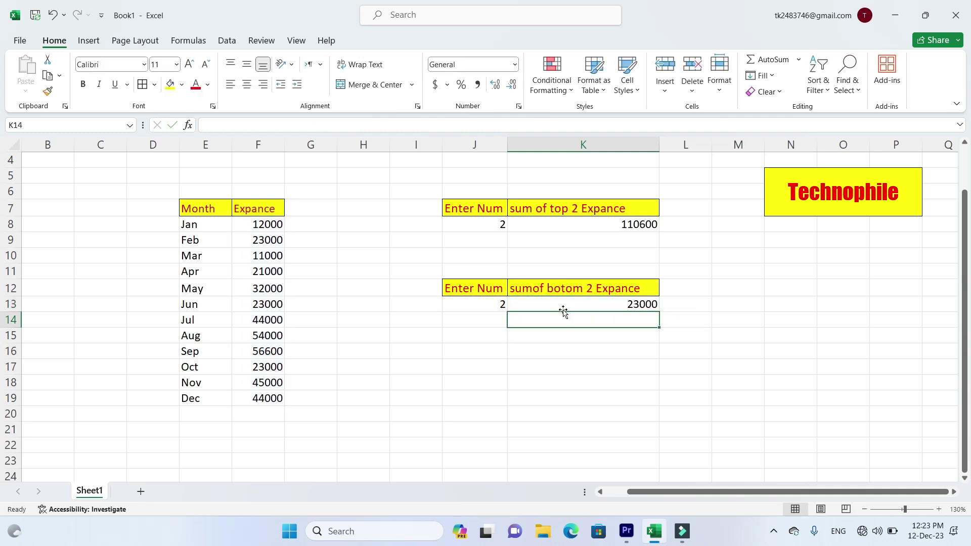
Change the J13 count to 3 so K13 recalculates to 44000.
click(559, 306)
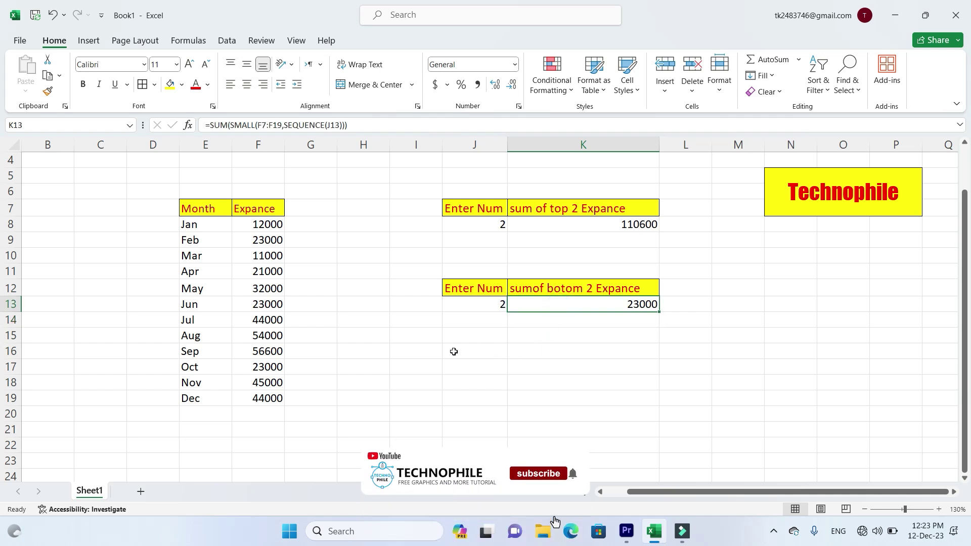
click(274, 255)
click(609, 310)
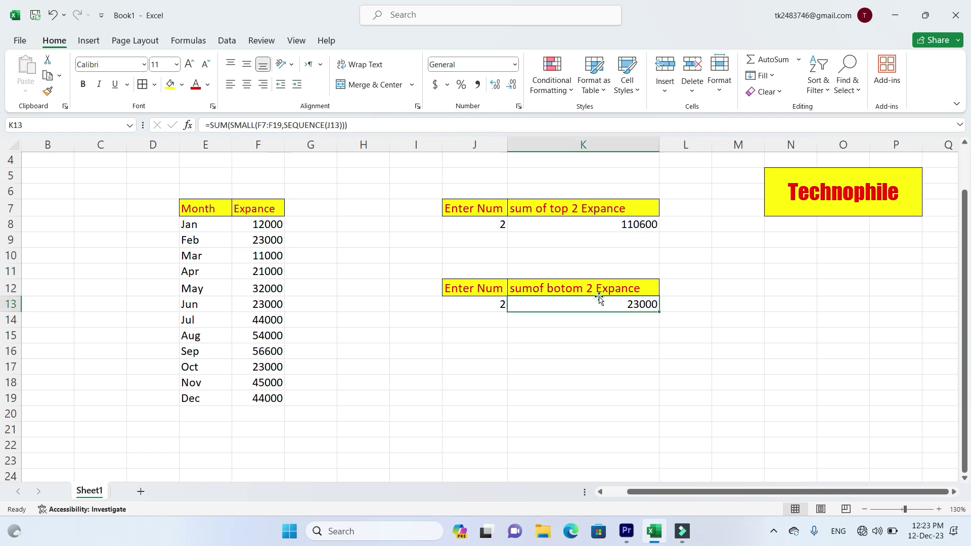
click(492, 304)
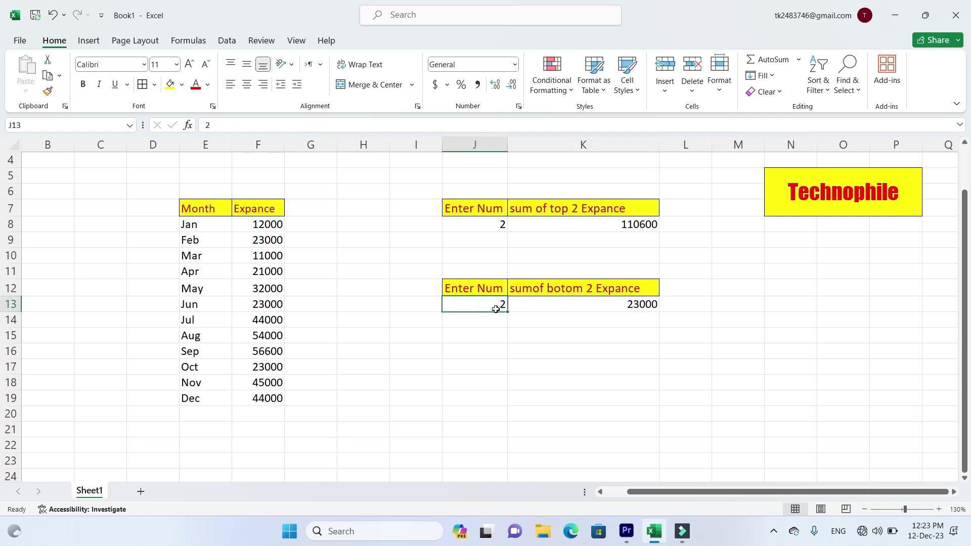
text(3)
key(Return)
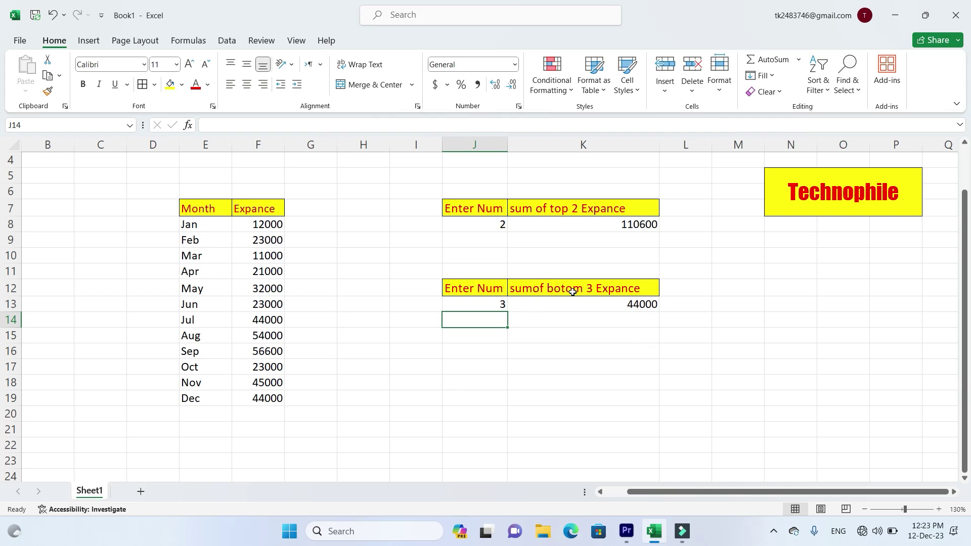
click(640, 303)
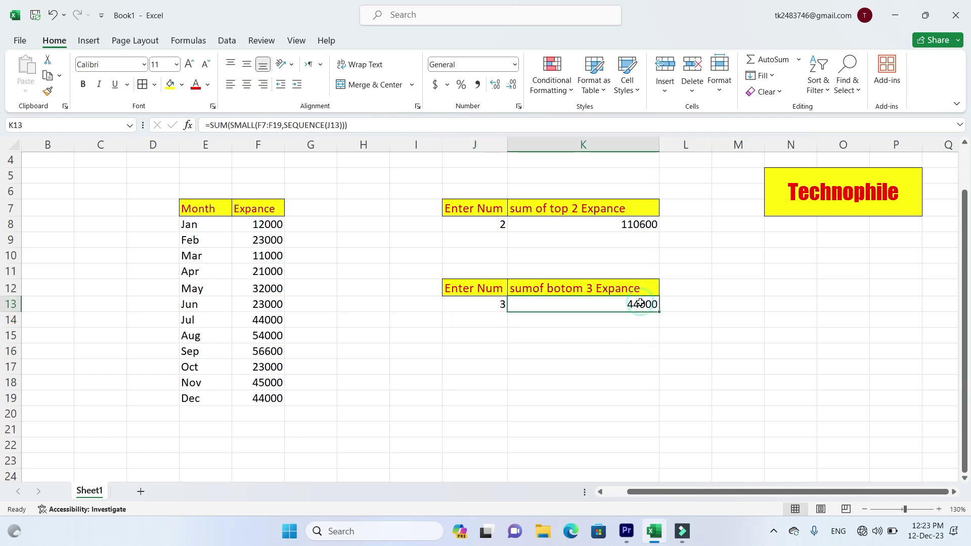